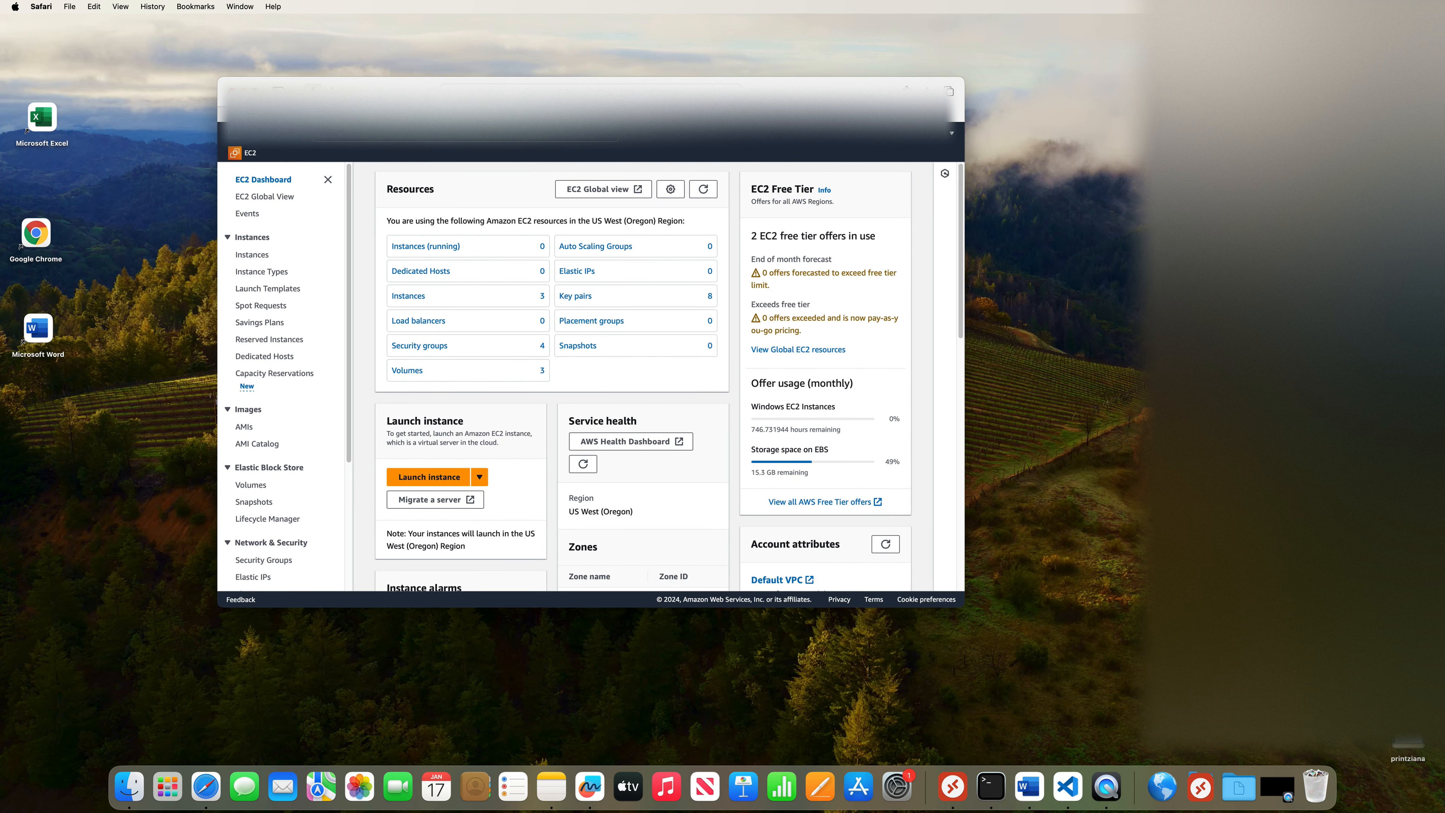
- Open the EC2 service's instances list and remove the filter that shows only running instances
left_click(429, 477)
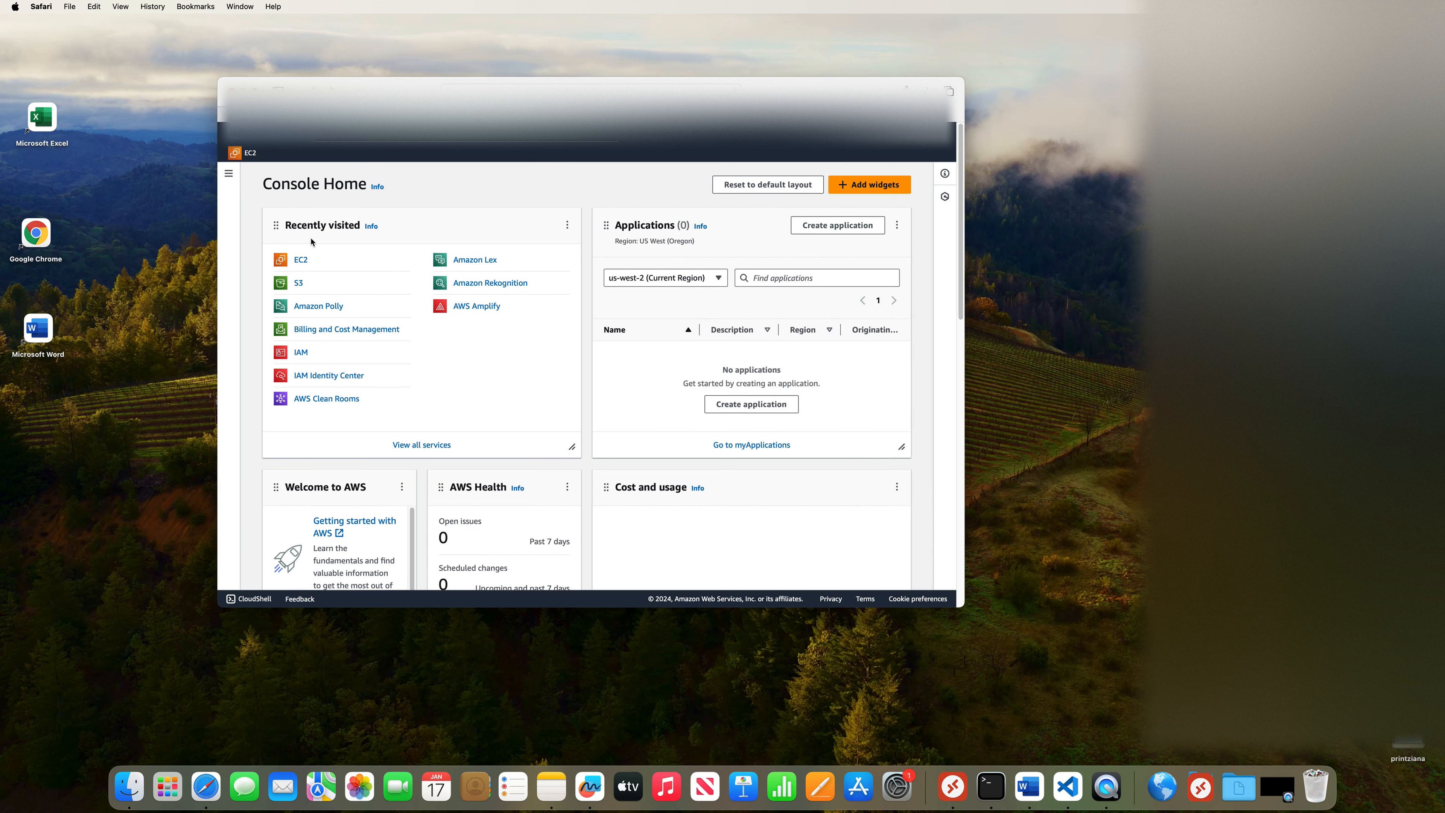
left_click(279, 139)
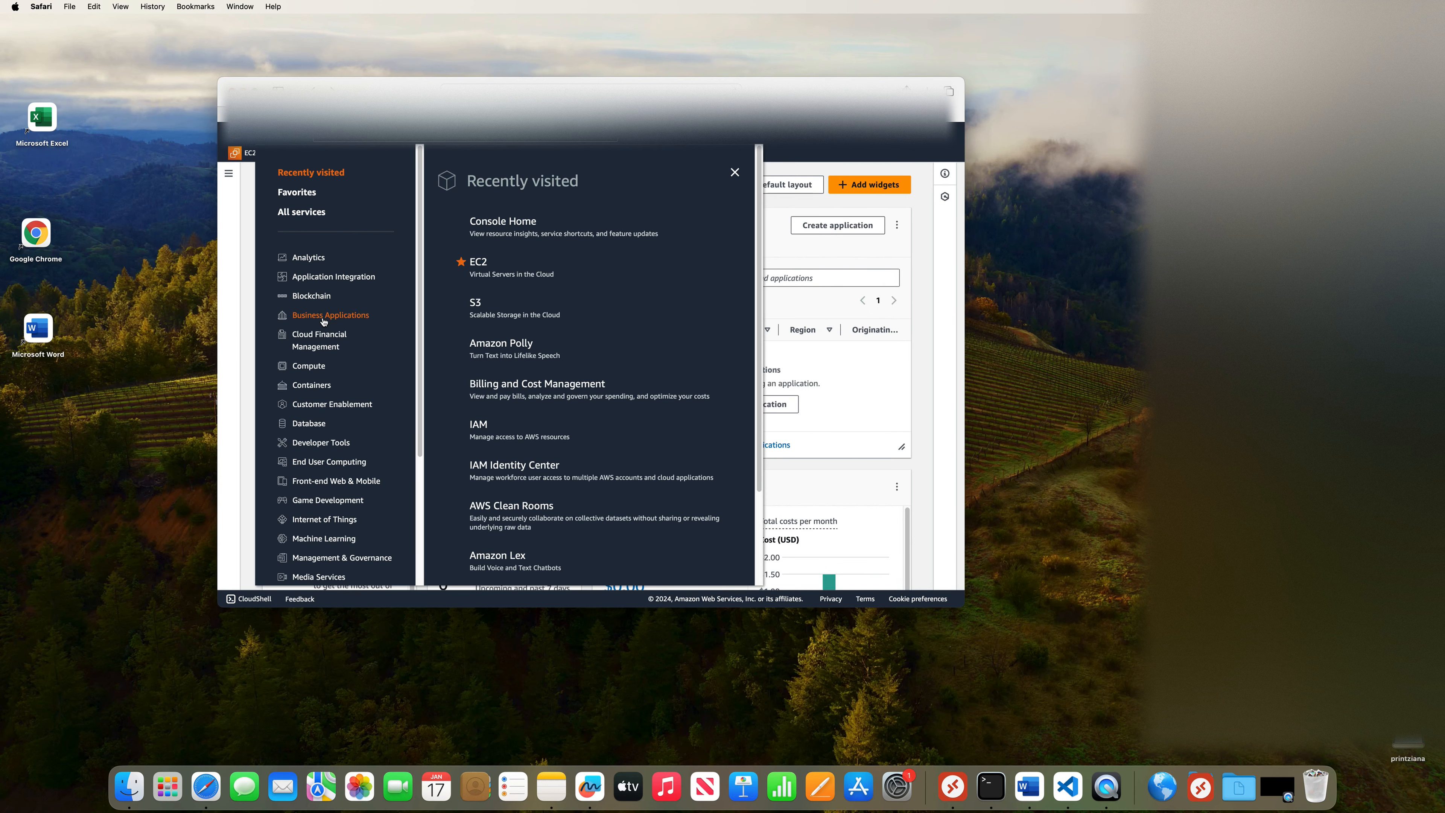
left_click(480, 263)
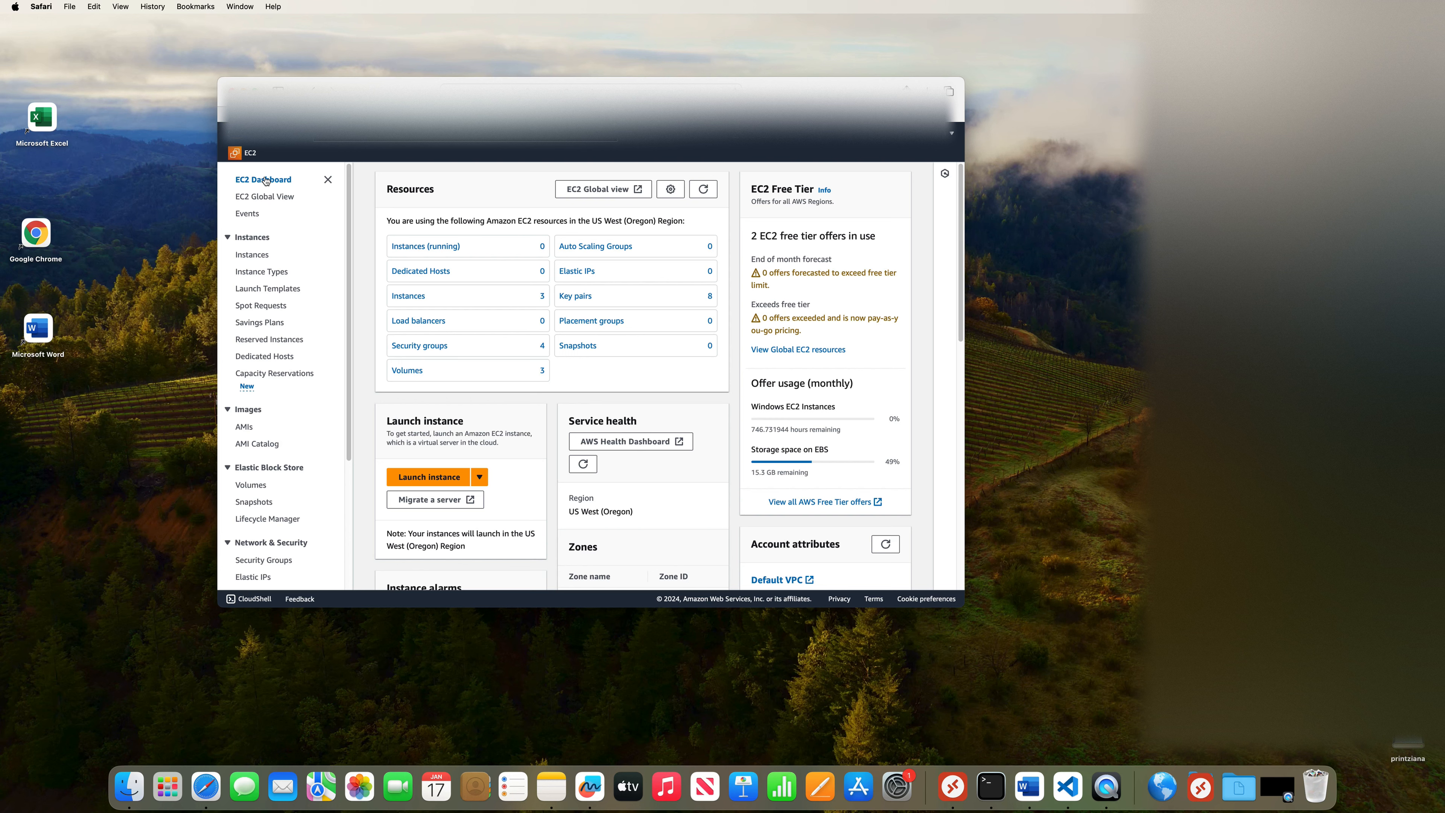
left_click(435, 247)
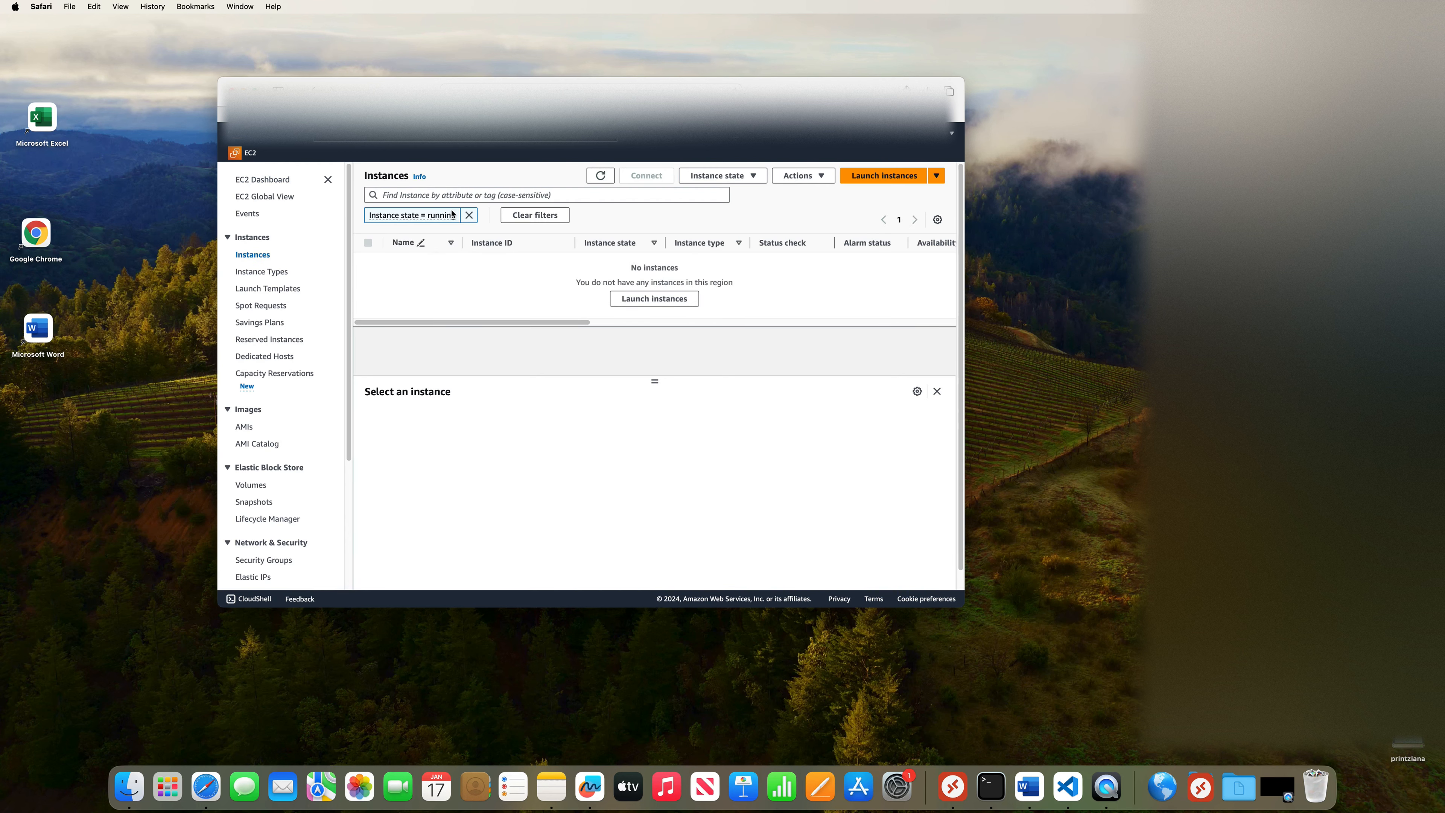
left_click(469, 215)
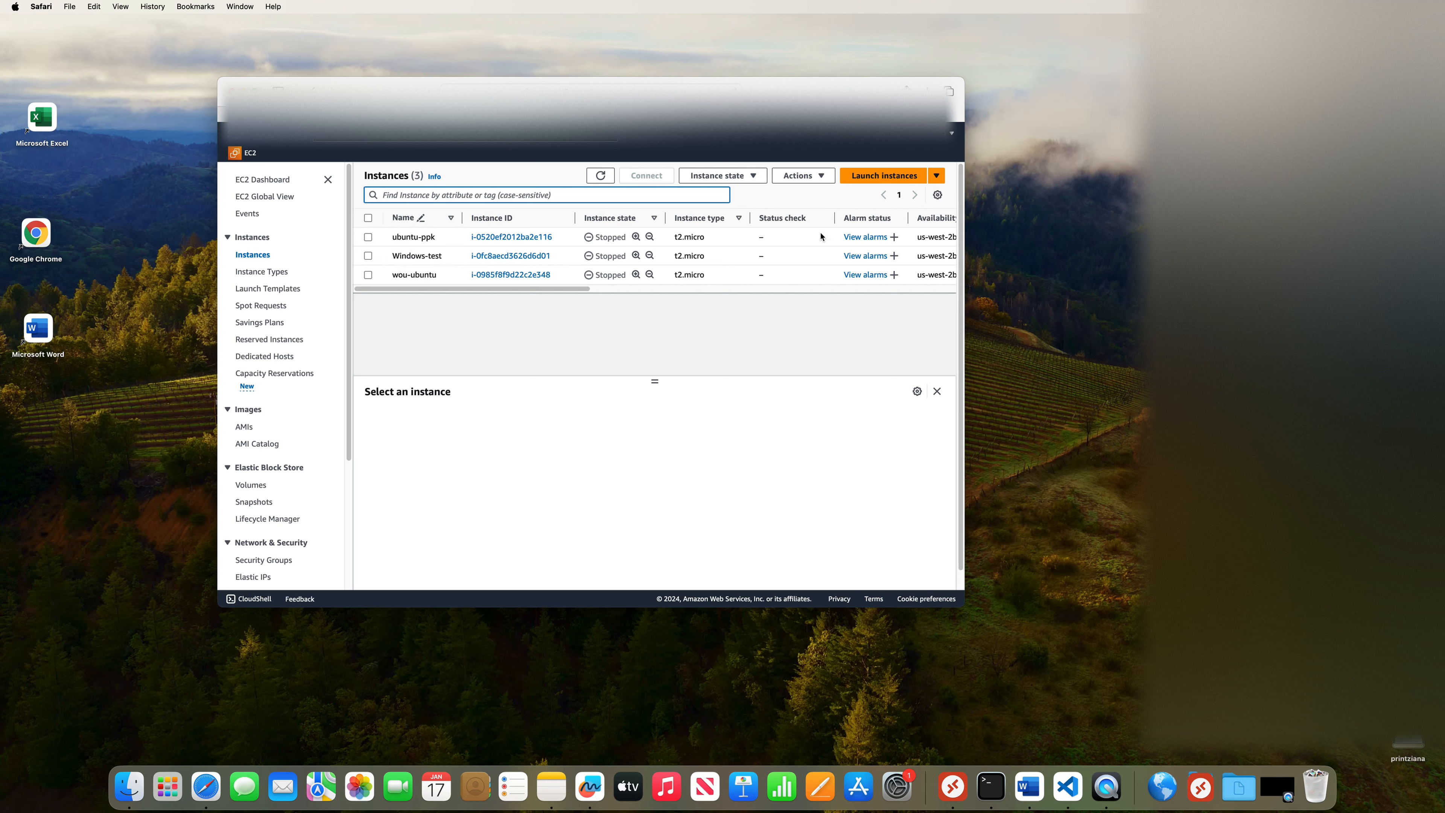
- Start launching a new instance and name it ubuntu-mac
left_click(863, 177)
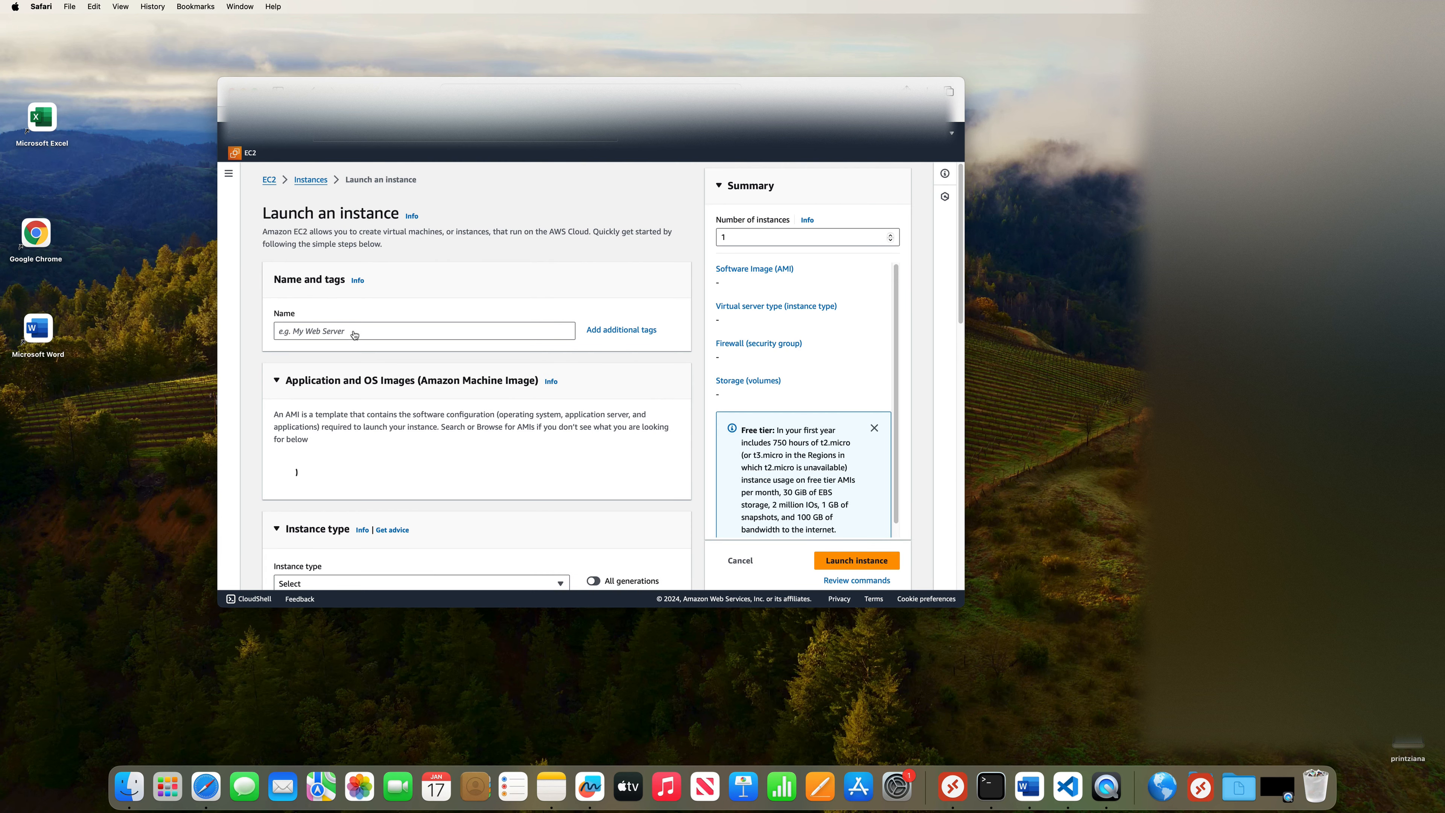
left_click(336, 330)
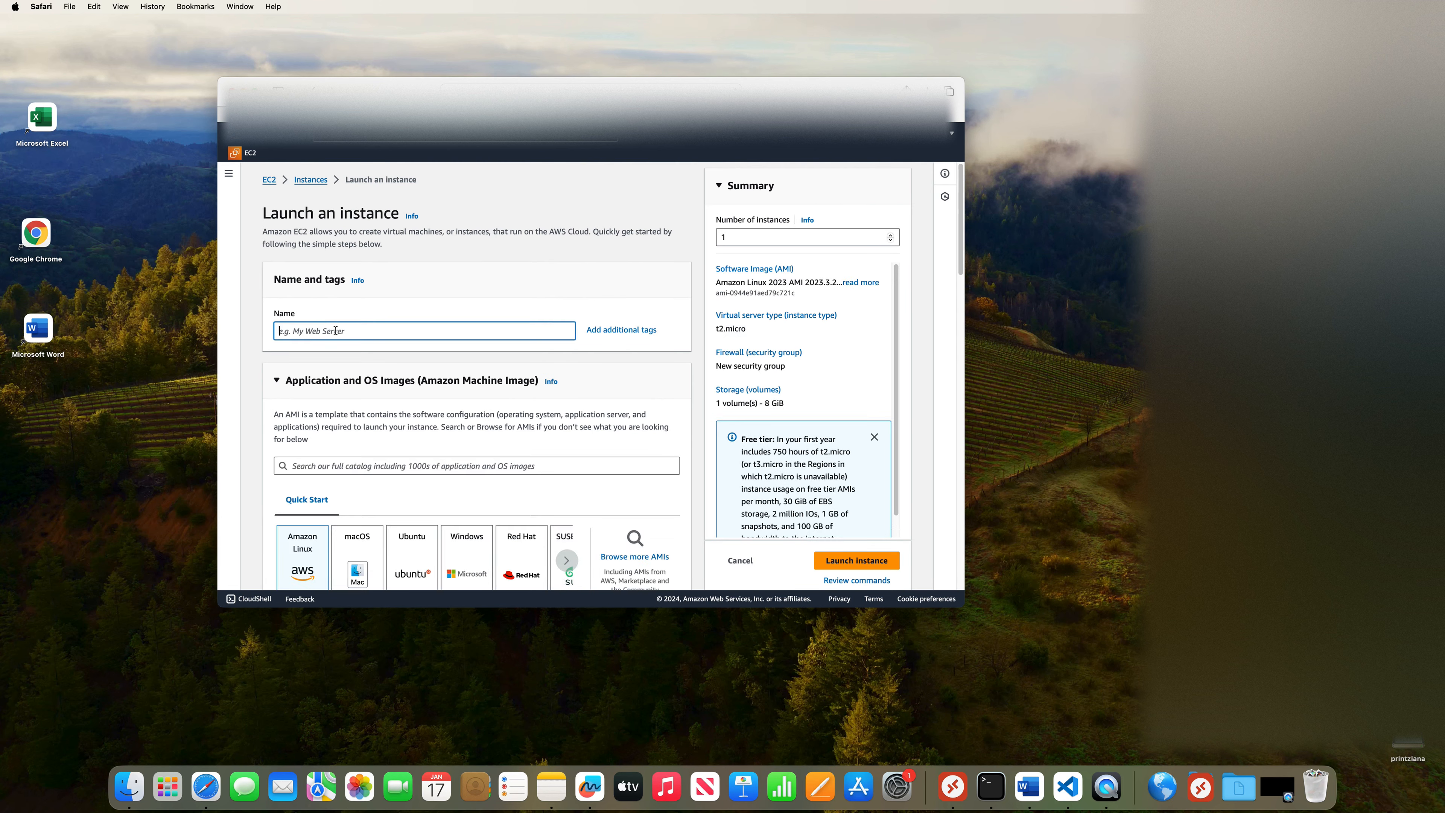
type("ubuntu-mac")
- Browse the full AMI catalog, filter it to free tier only, and select Ubuntu Server 22.04 LTS (HVM), 64-bit (x86)
scroll(424, 464, "down", 2)
left_click(633, 518)
scroll(633, 518, "down", 3)
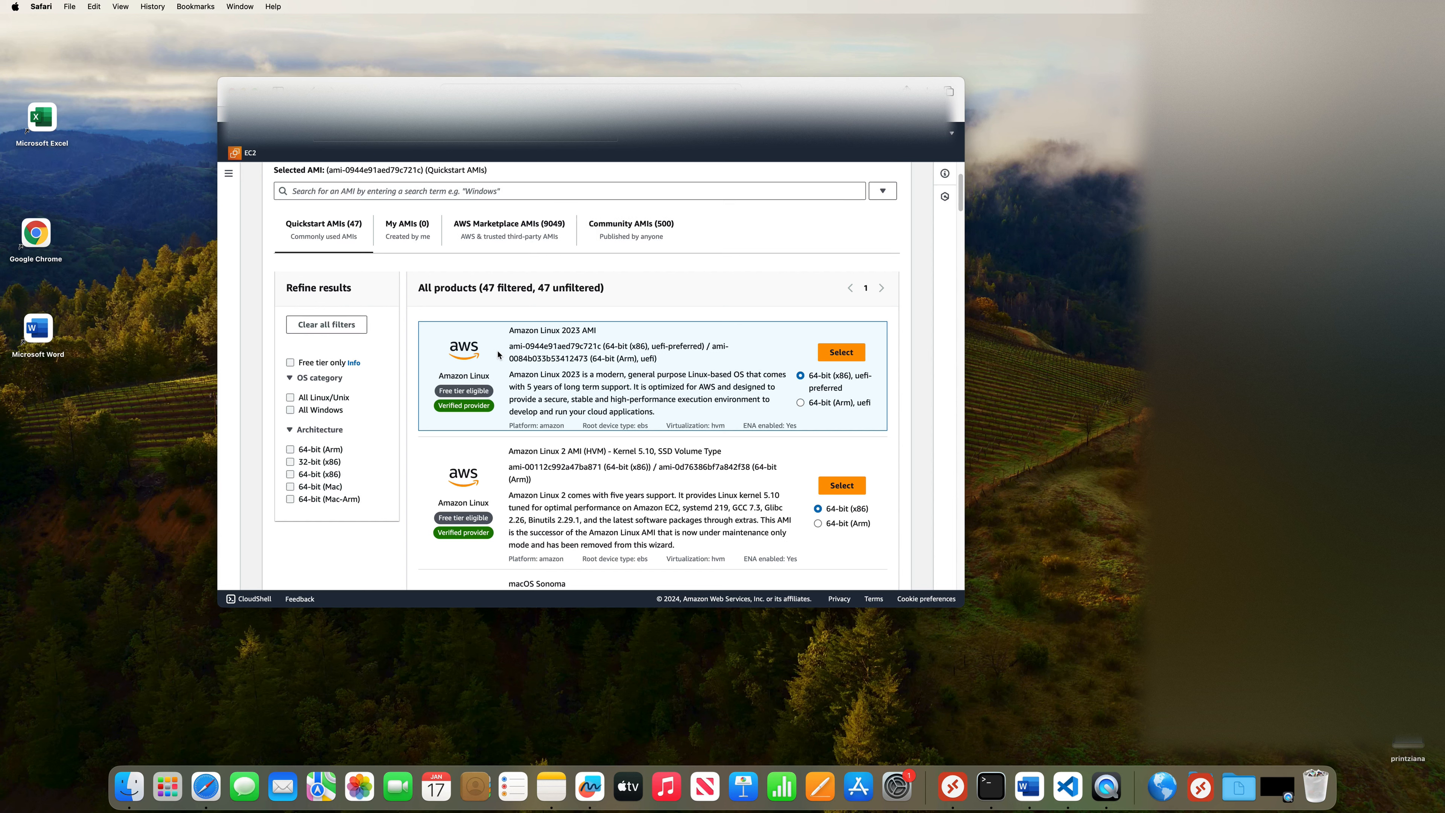
left_click(291, 363)
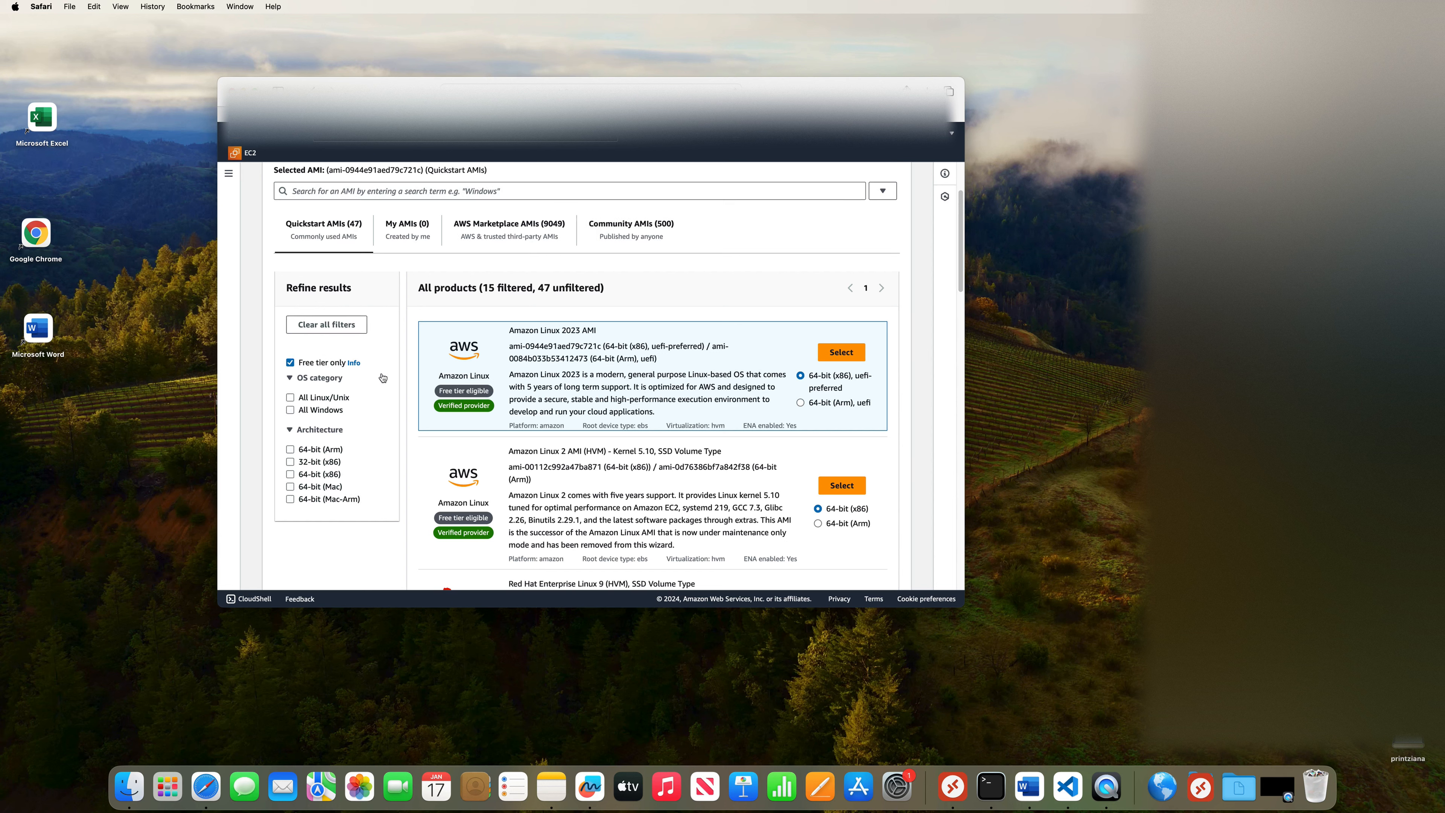
scroll(654, 433, "down", 4)
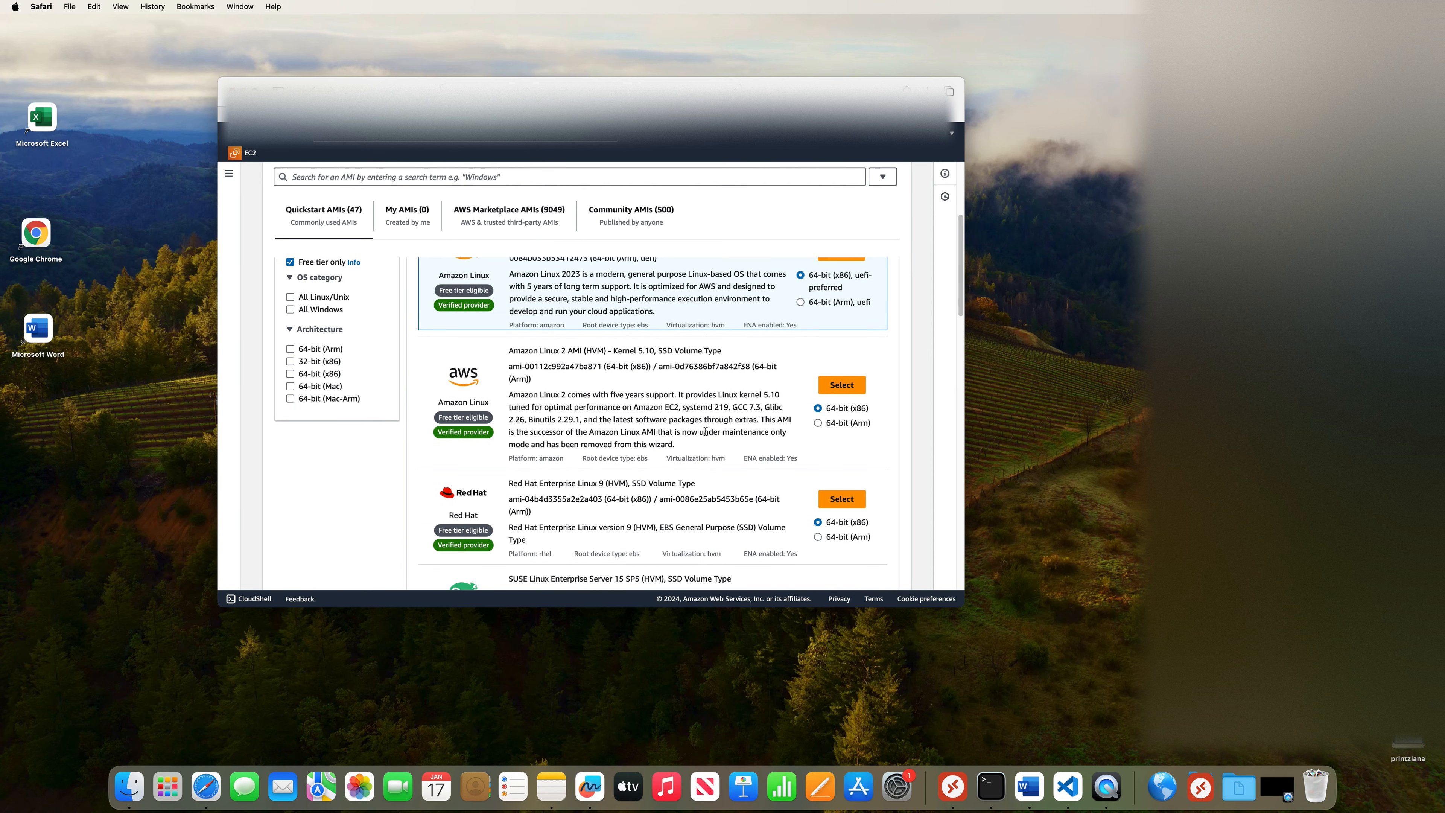
scroll(706, 440, "down", 3)
scroll(612, 443, "down", 6)
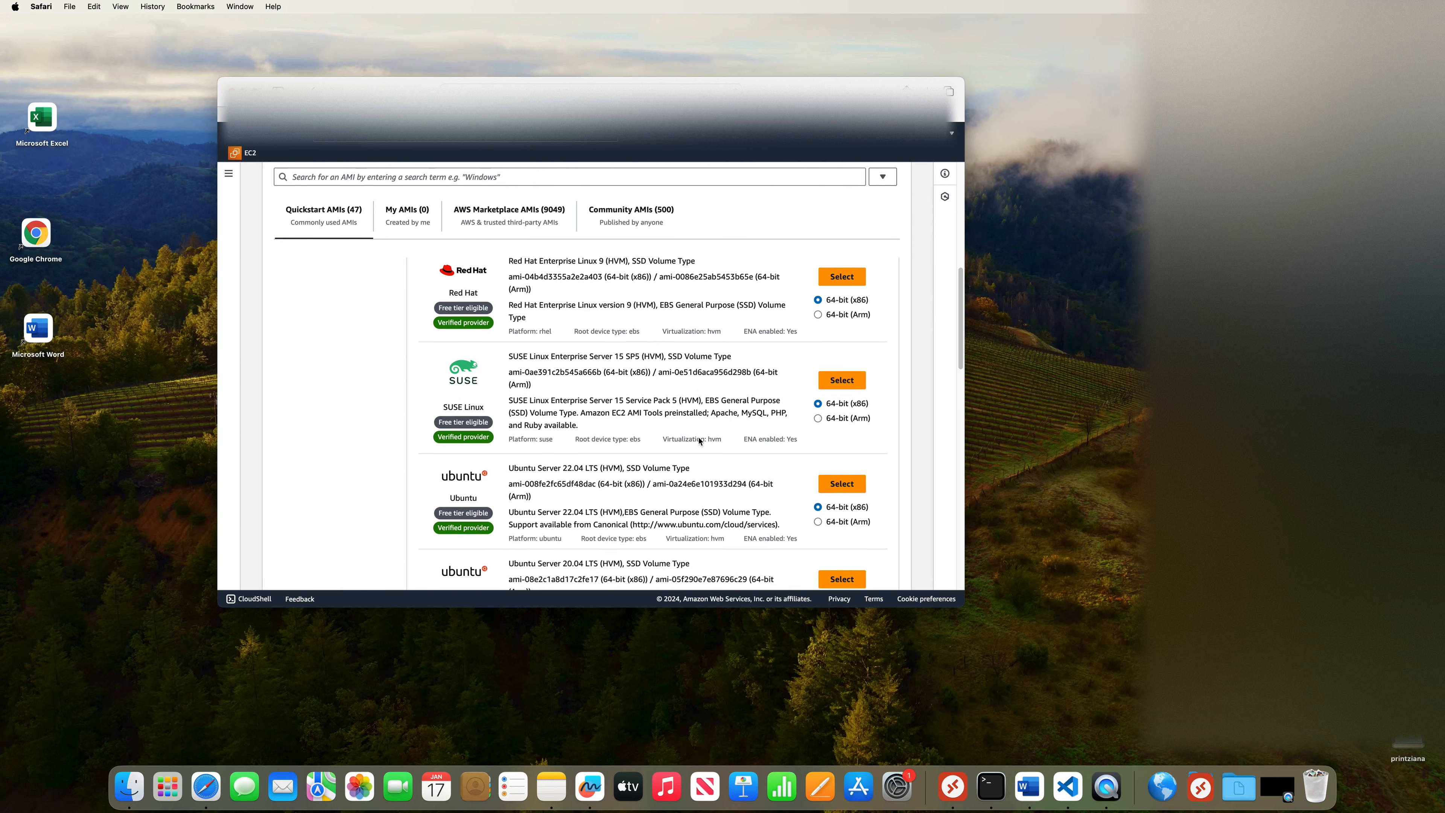
left_click_drag(516, 415, 589, 418)
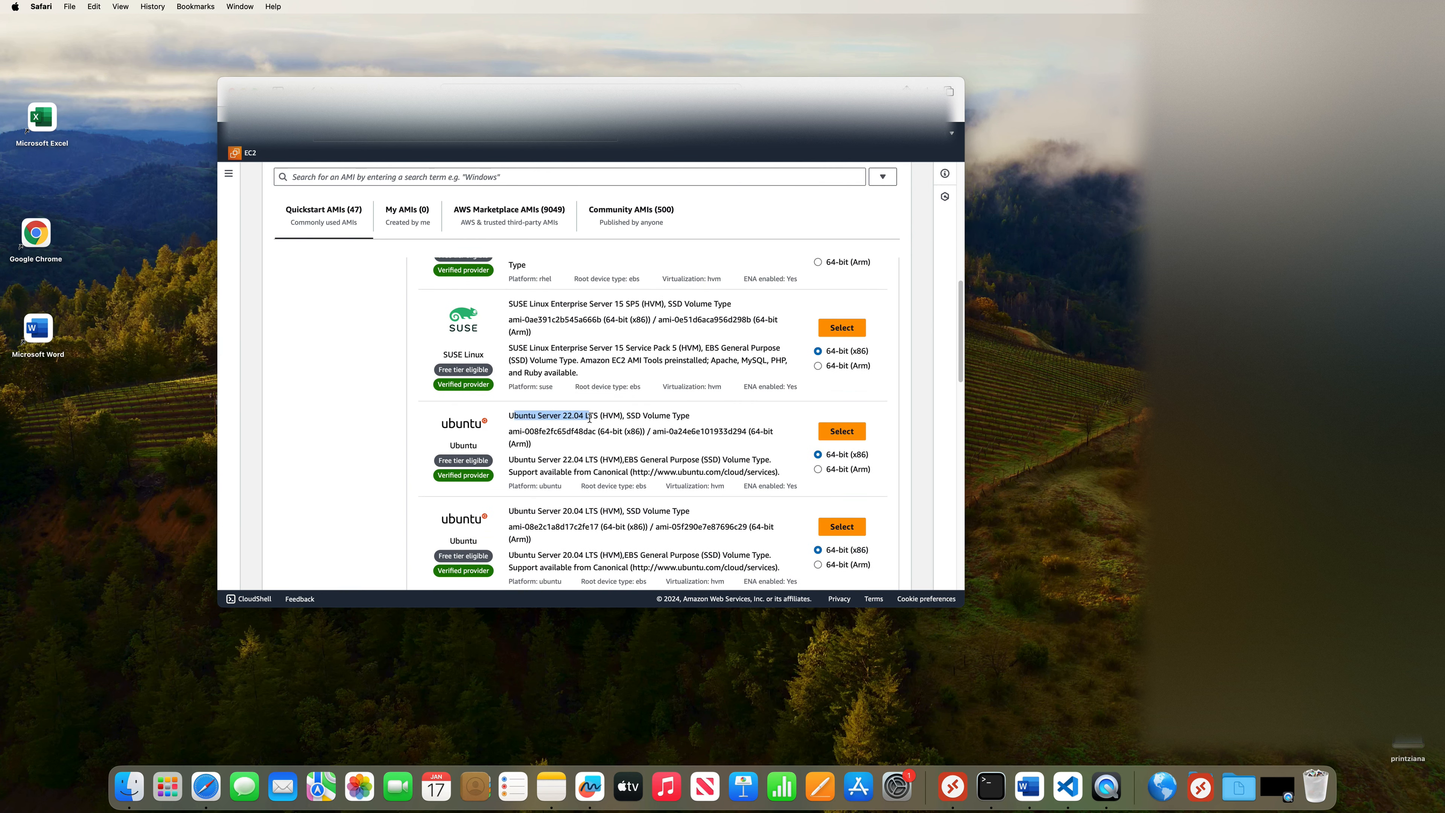
left_click(840, 437)
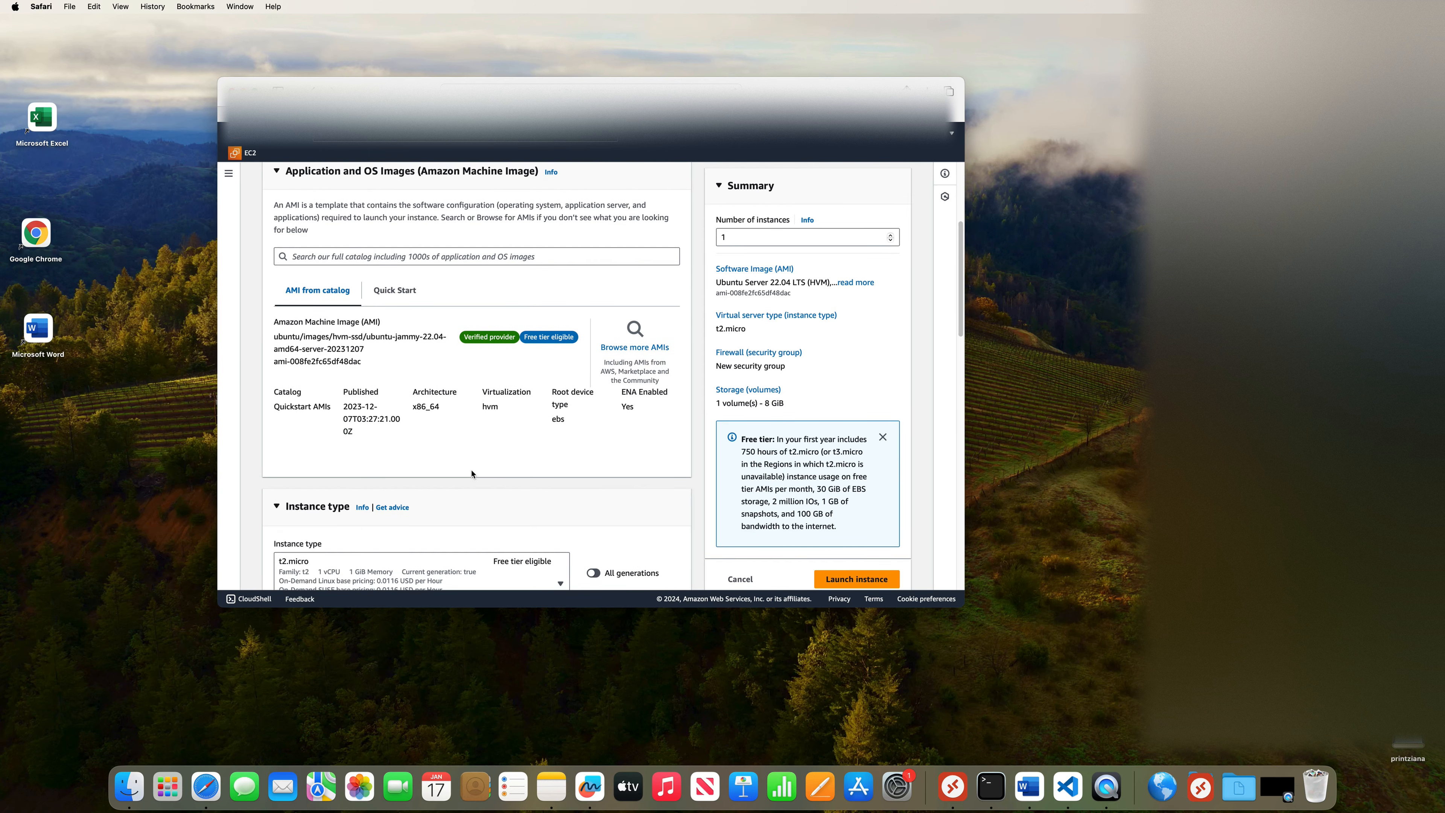
- Choose the free-tier-eligible t2.micro instance type for the new instance
scroll(469, 429, "up", 5)
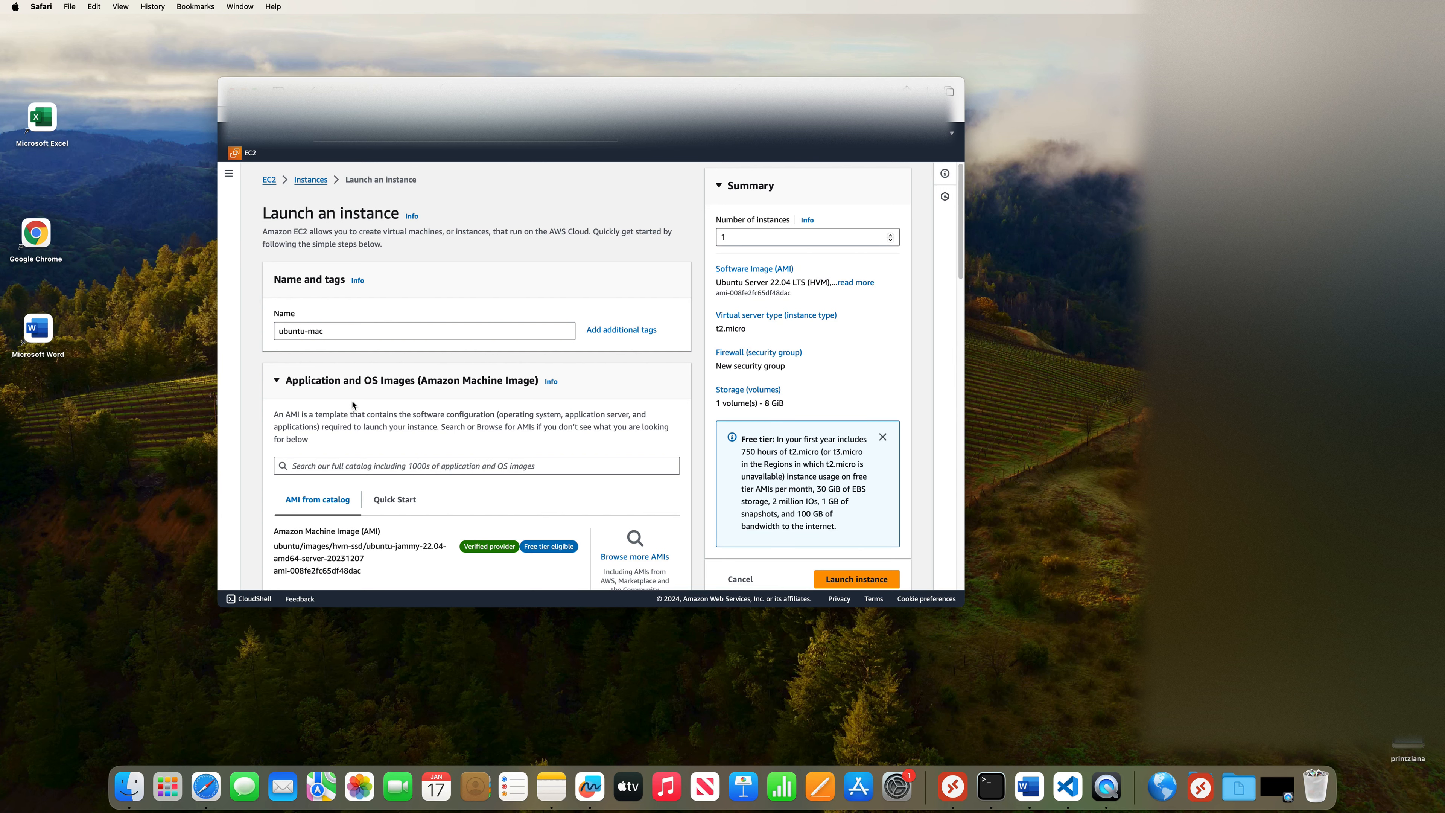
scroll(422, 489, "down", 2)
scroll(422, 488, "down", 3)
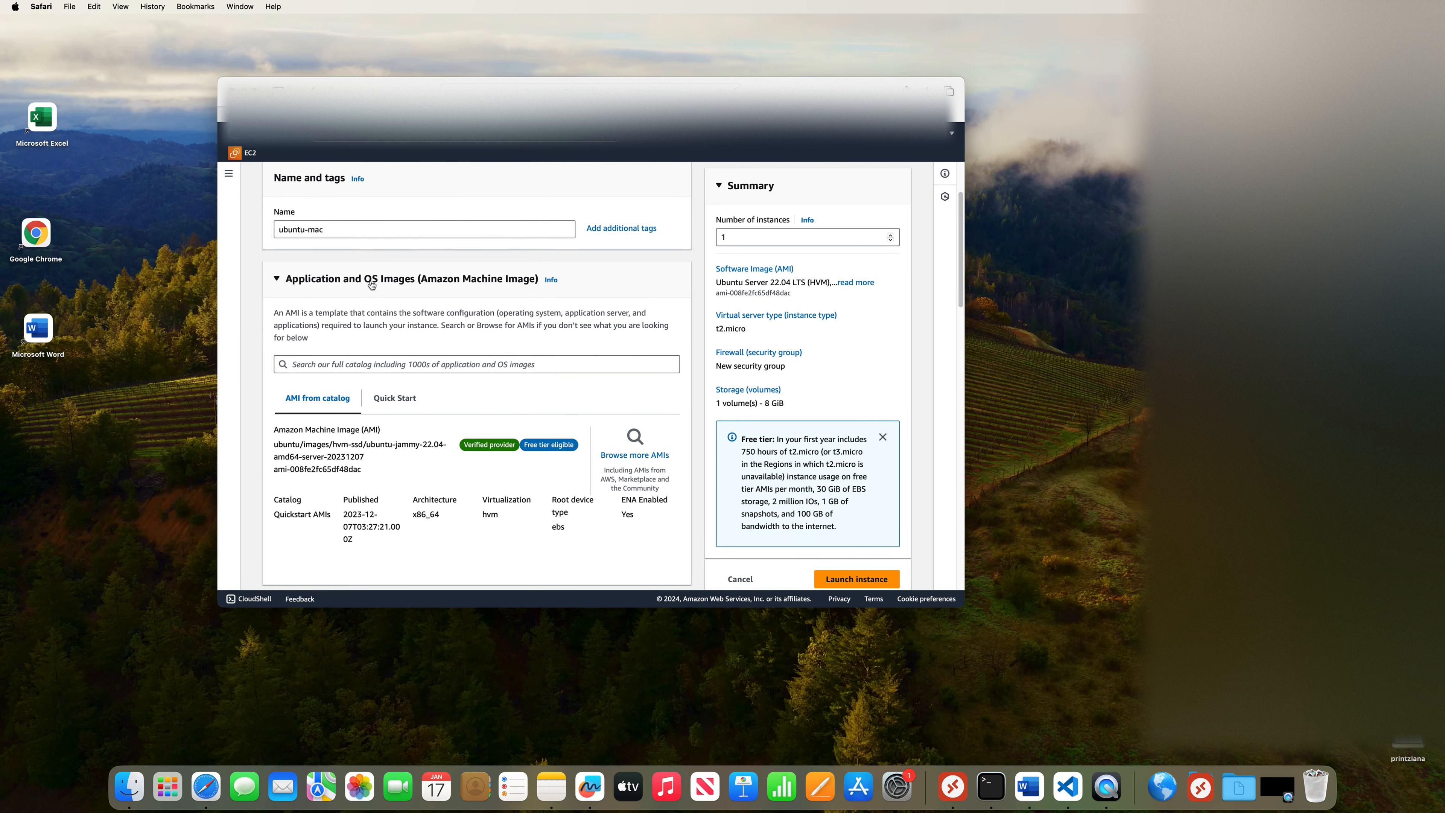
scroll(389, 476, "down", 5)
scroll(389, 476, "down", 4)
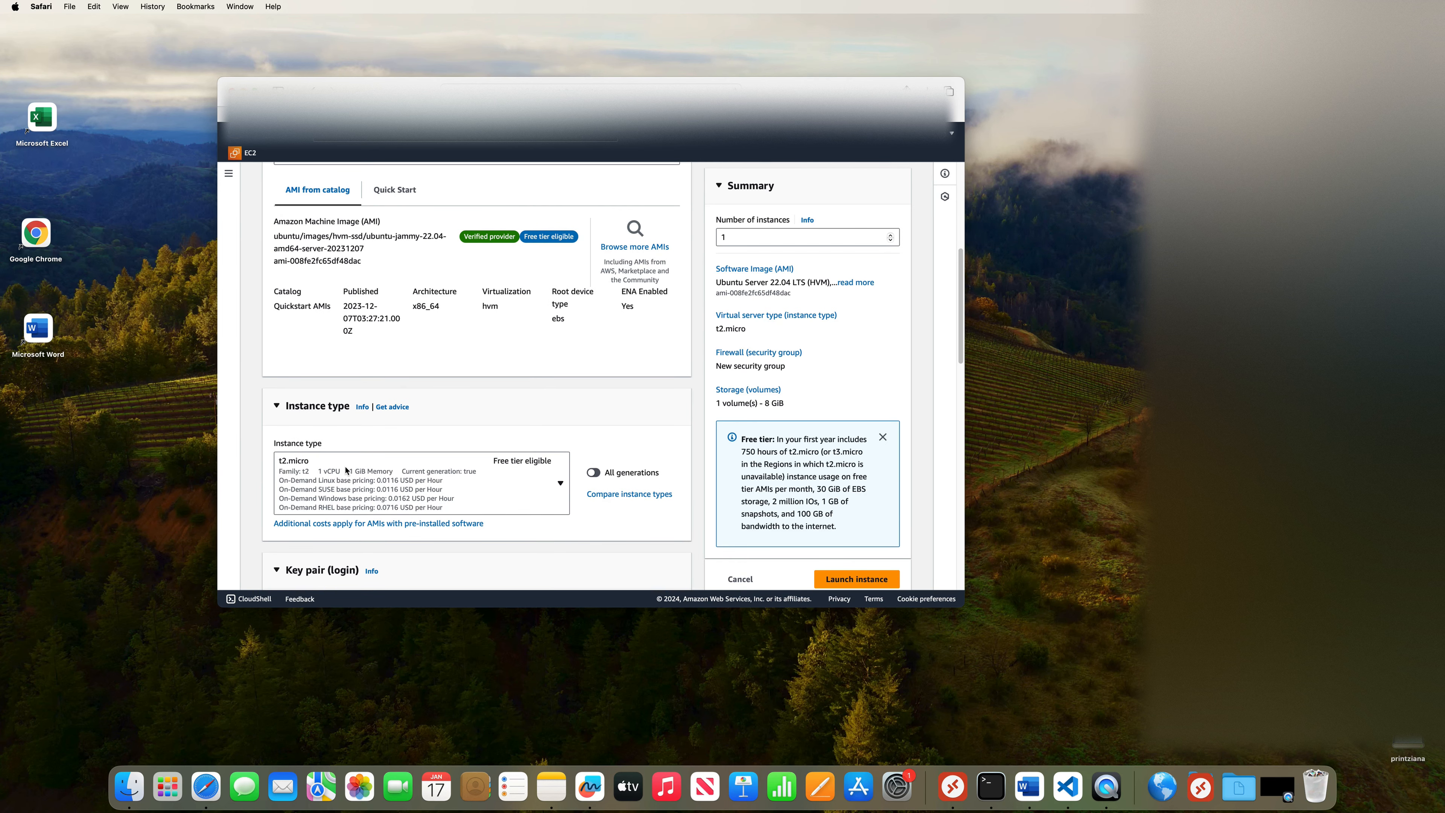
left_click(538, 485)
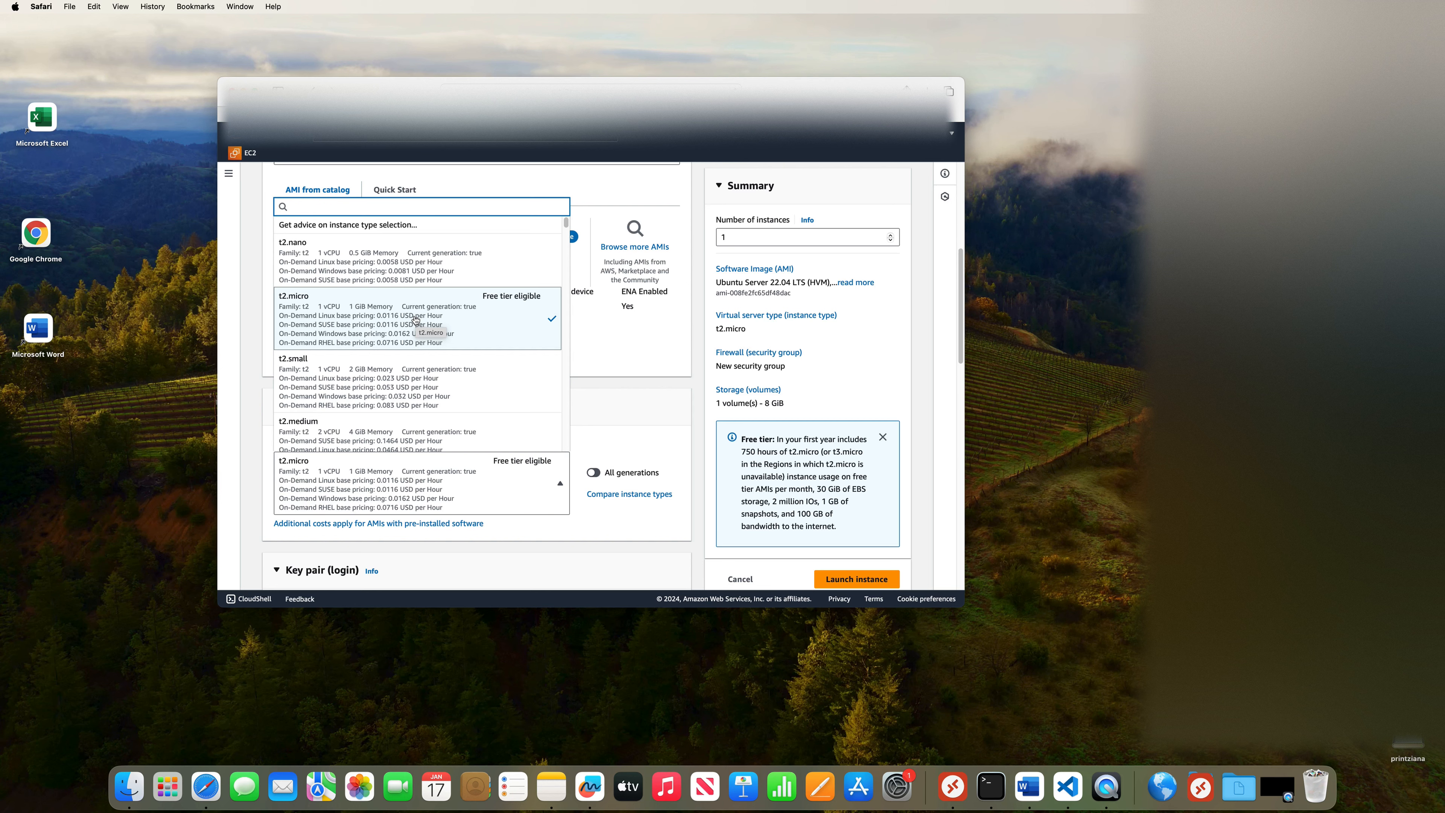
left_click(451, 313)
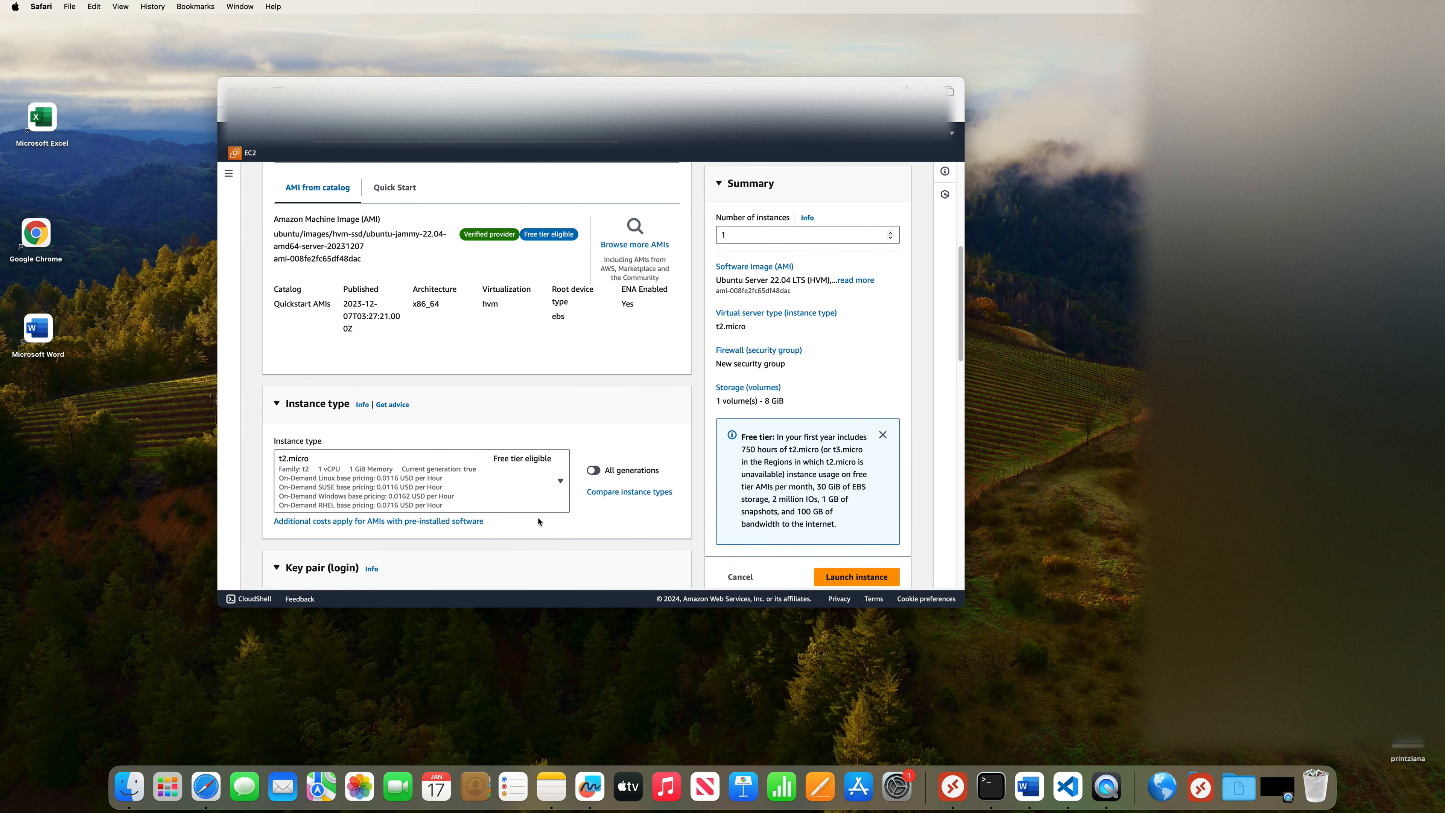
scroll(544, 531, "down", 1)
scroll(544, 531, "up", 3)
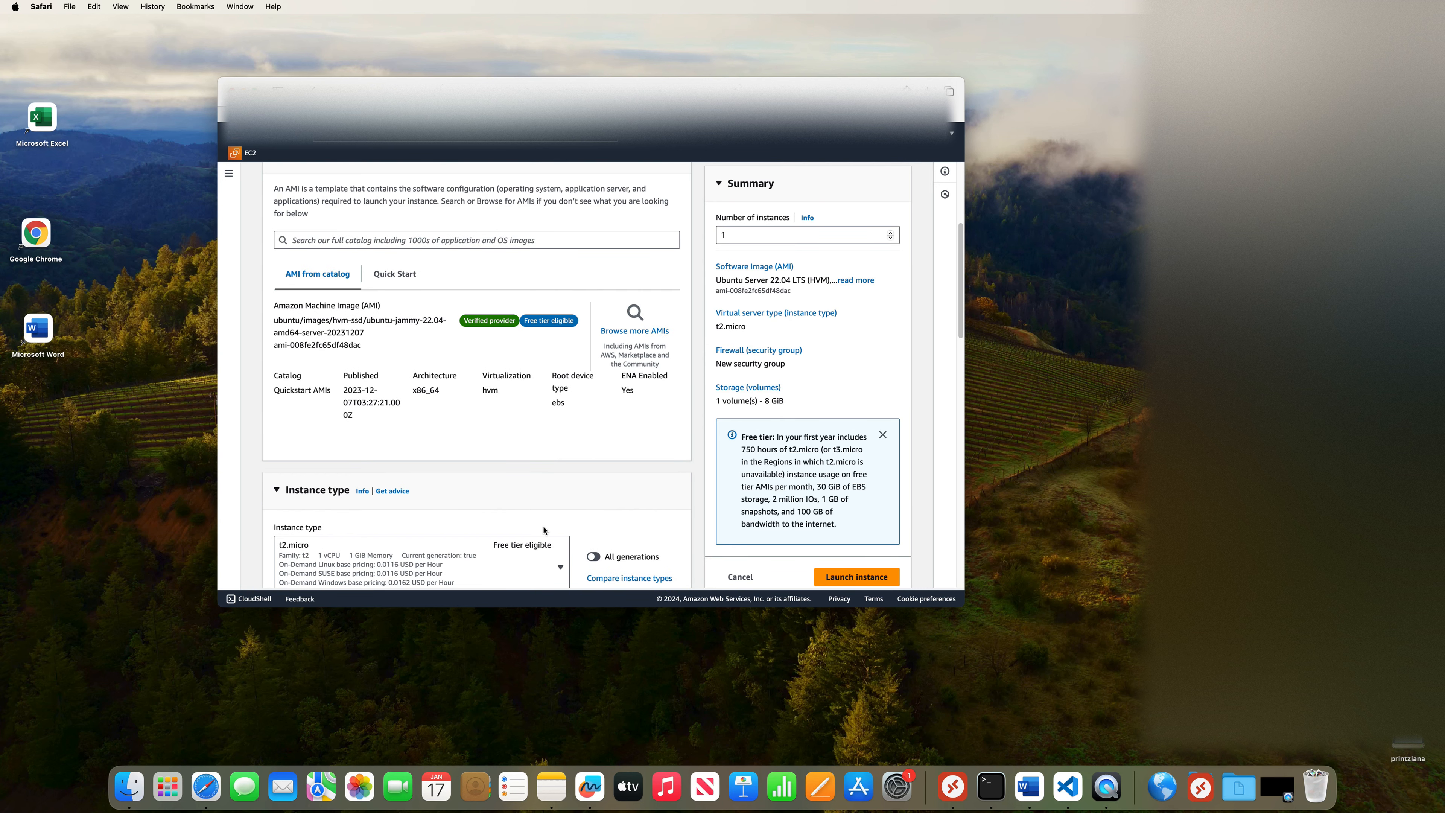
scroll(532, 512, "down", 1)
scroll(528, 505, "down", 2)
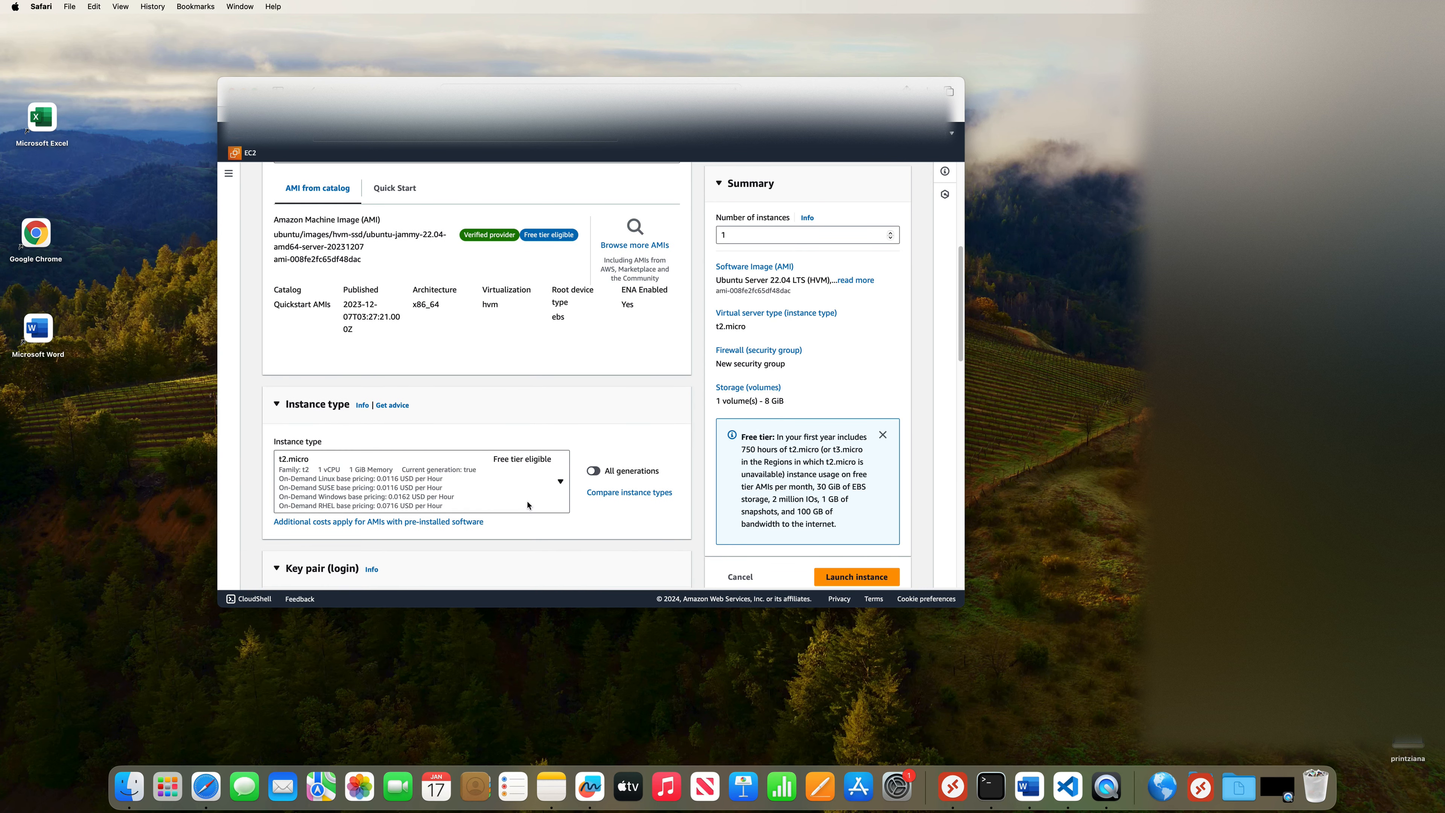
scroll(528, 504, "up", 4)
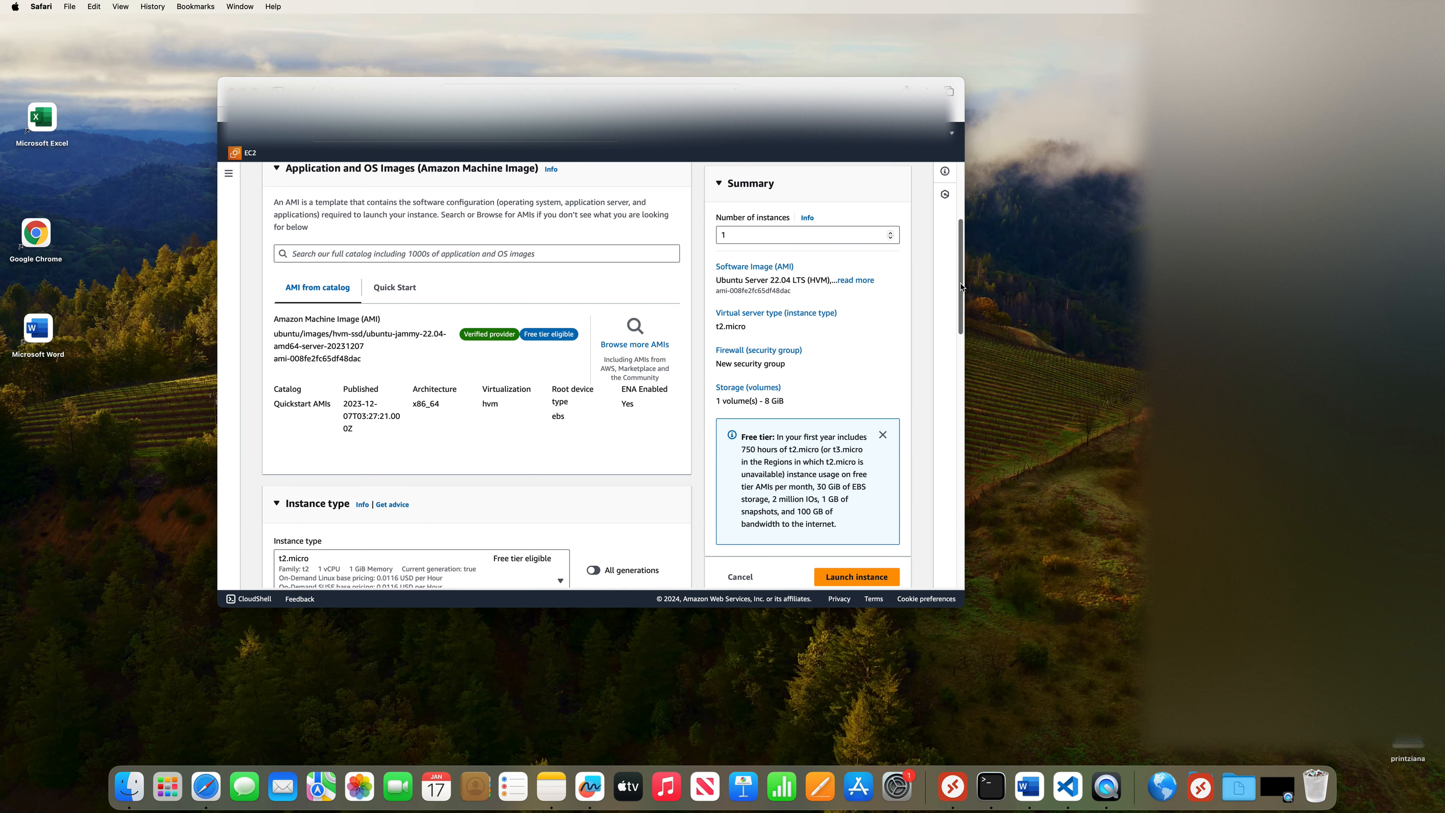
- Create a new RSA key pair named ubuntu-mac in .ppk format and look at the downloaded key file
scroll(961, 291, "down", 1)
left_click_drag(961, 293, 969, 339)
scroll(466, 398, "down", 3)
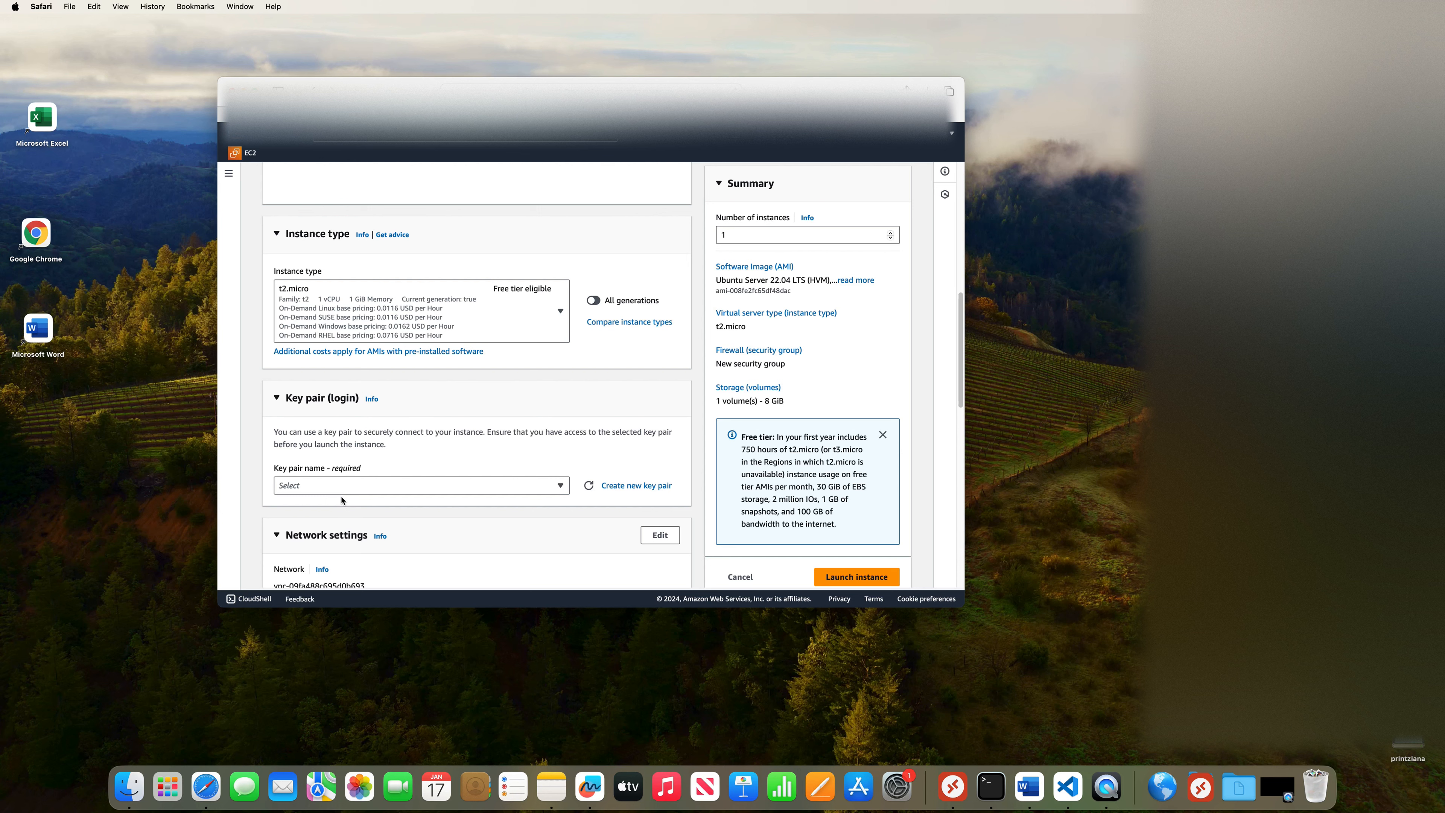
left_click(324, 486)
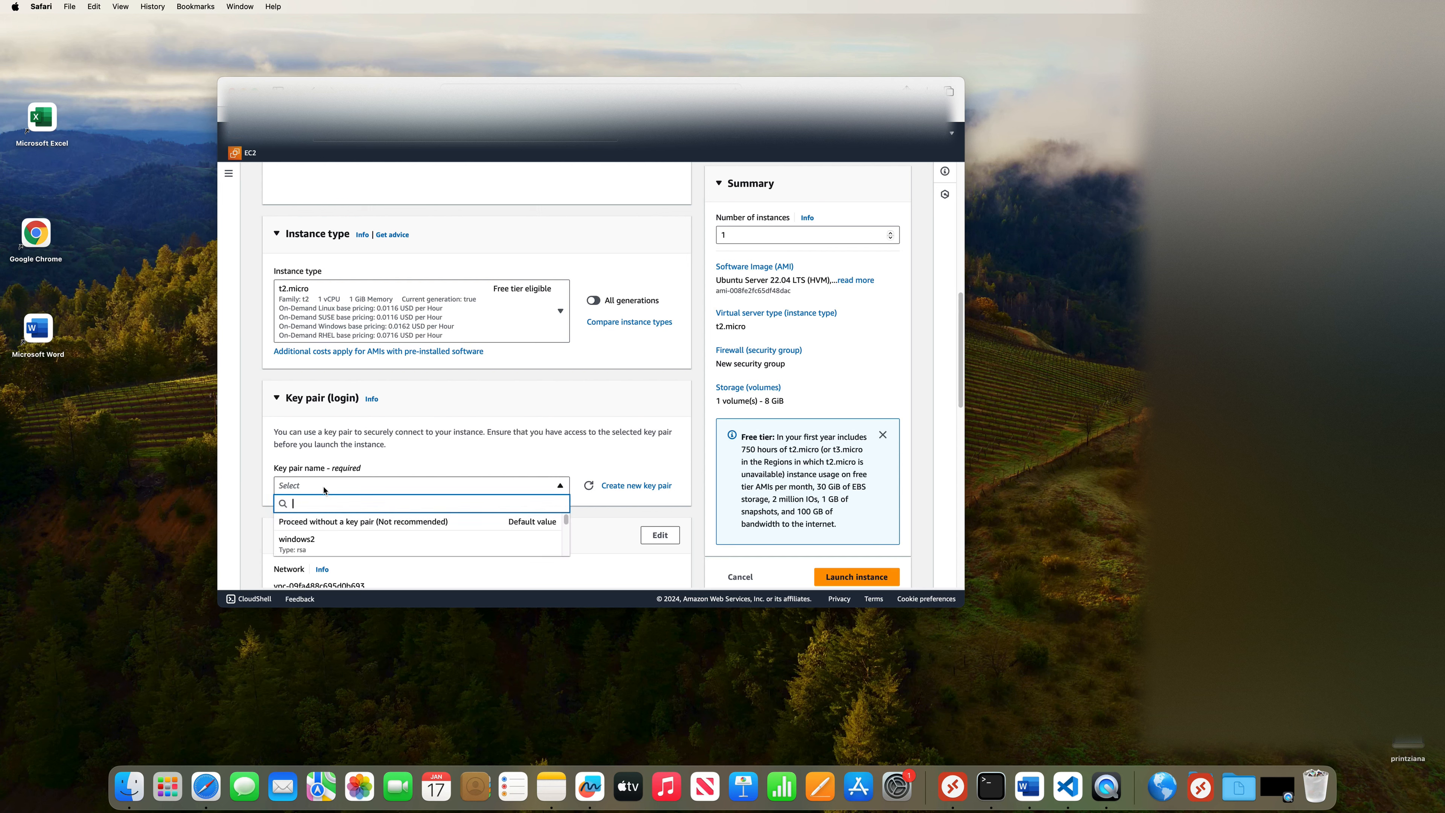
left_click(395, 466)
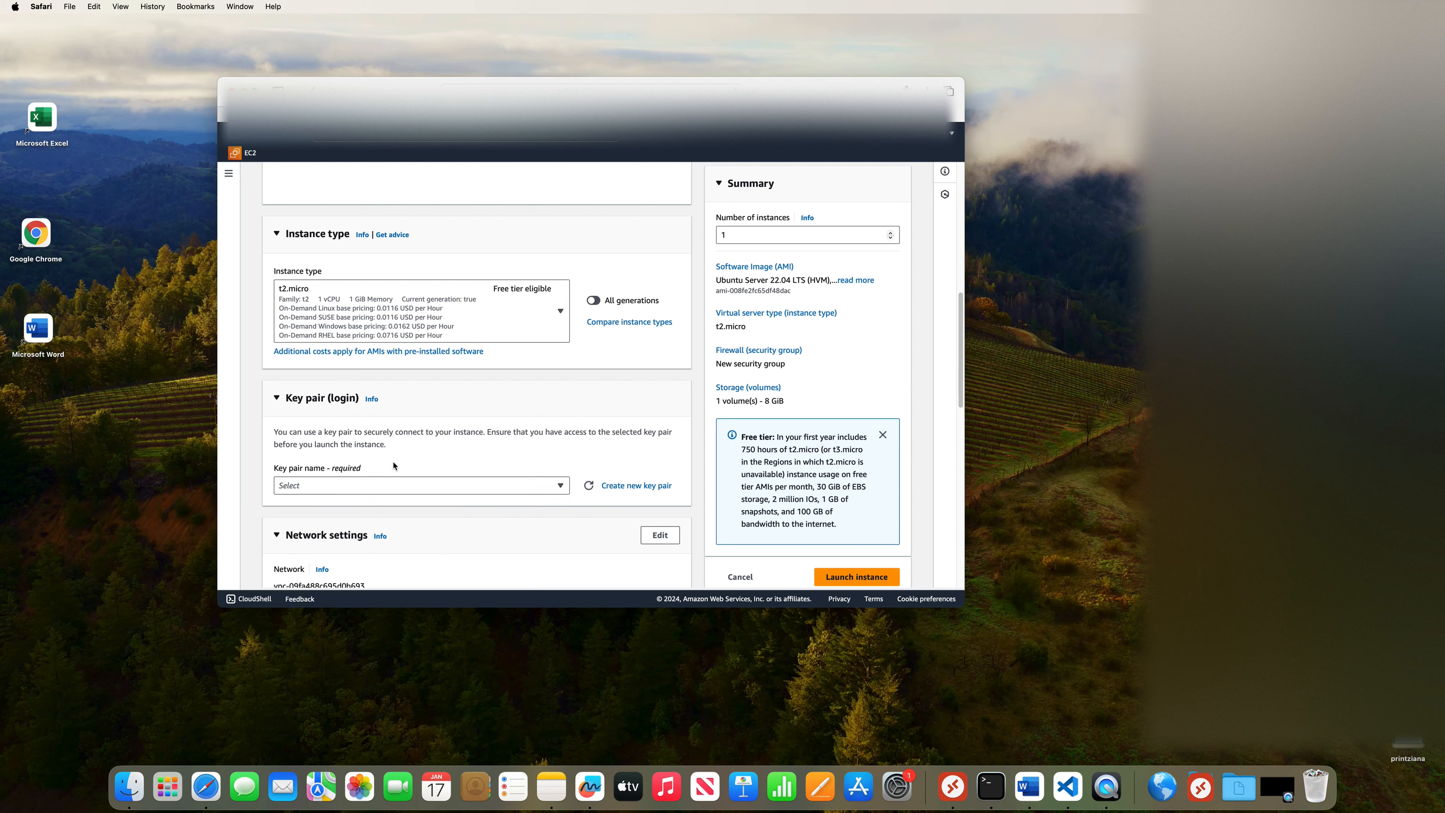
left_click(615, 486)
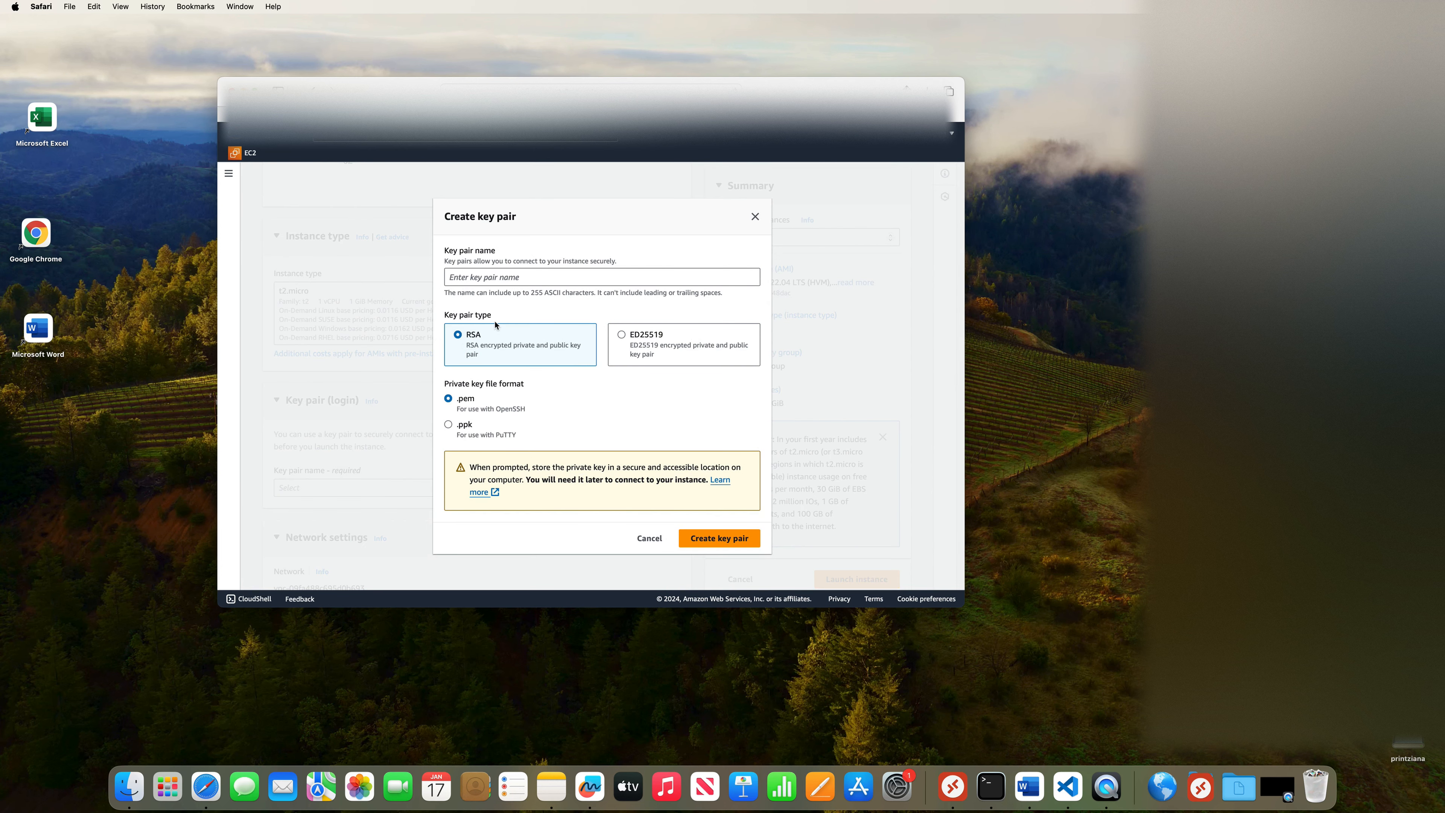
left_click(480, 278)
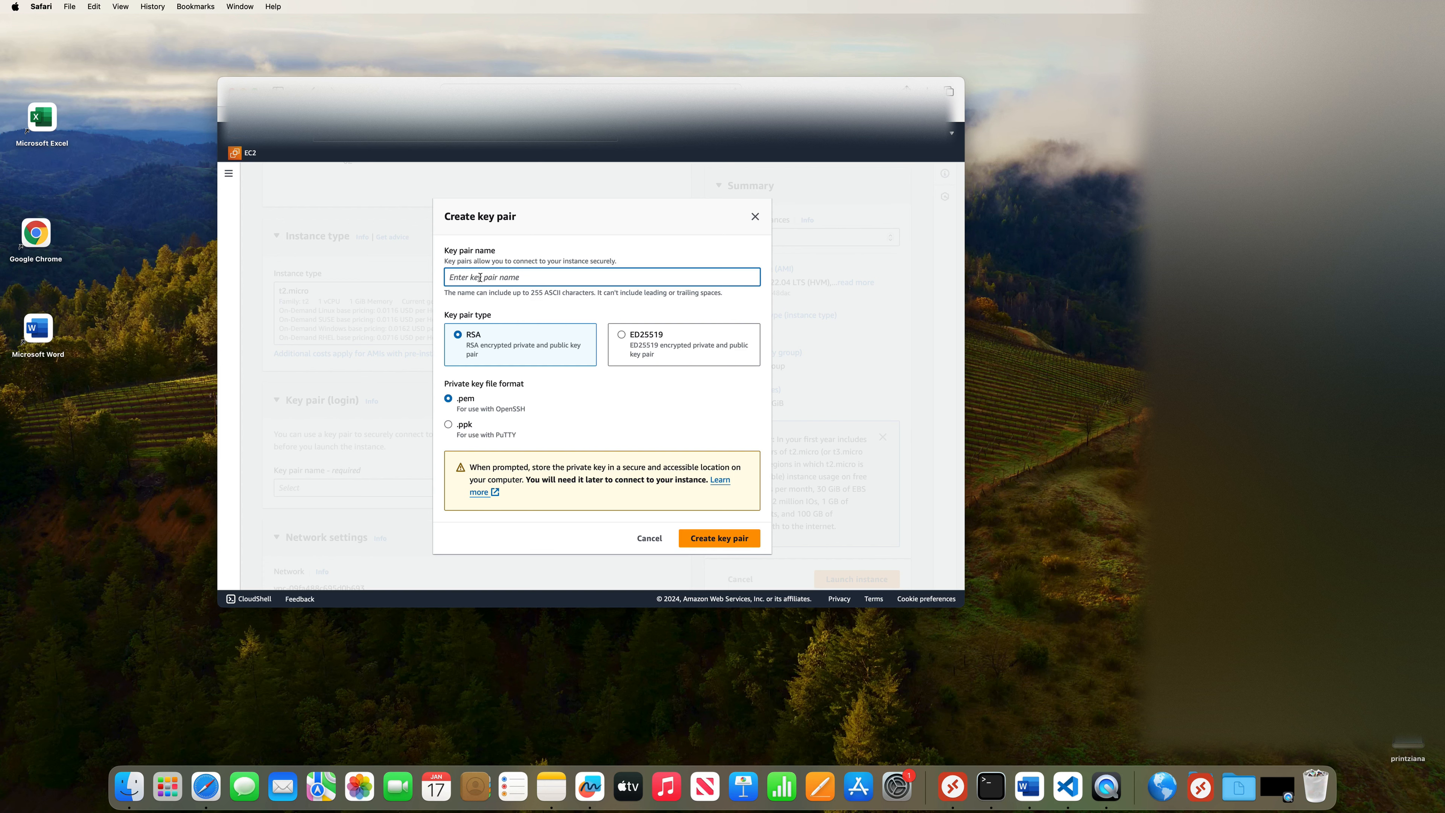
type("ubuntu-mac")
left_click(449, 425)
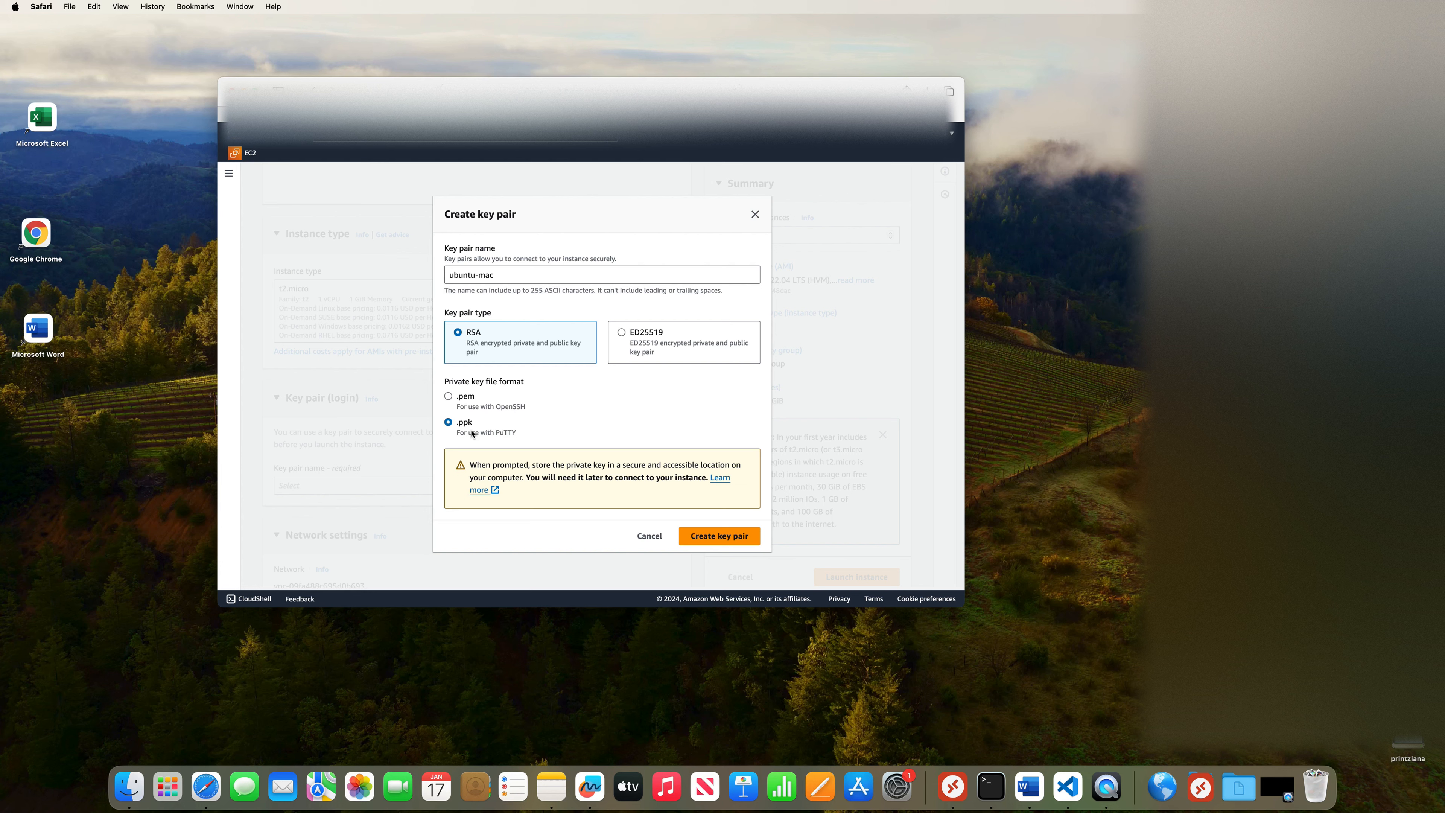
left_click(713, 543)
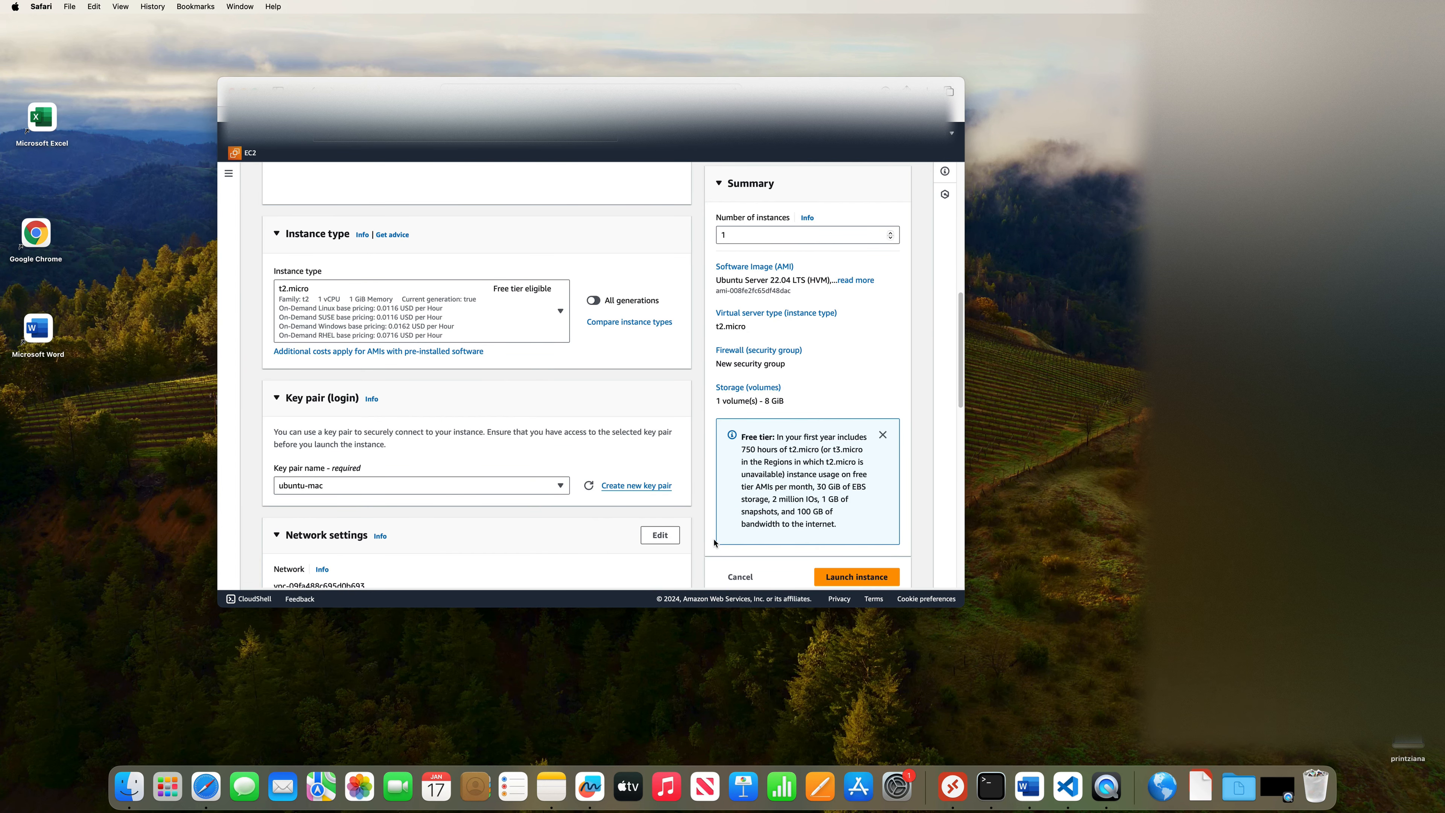
left_click(1192, 783)
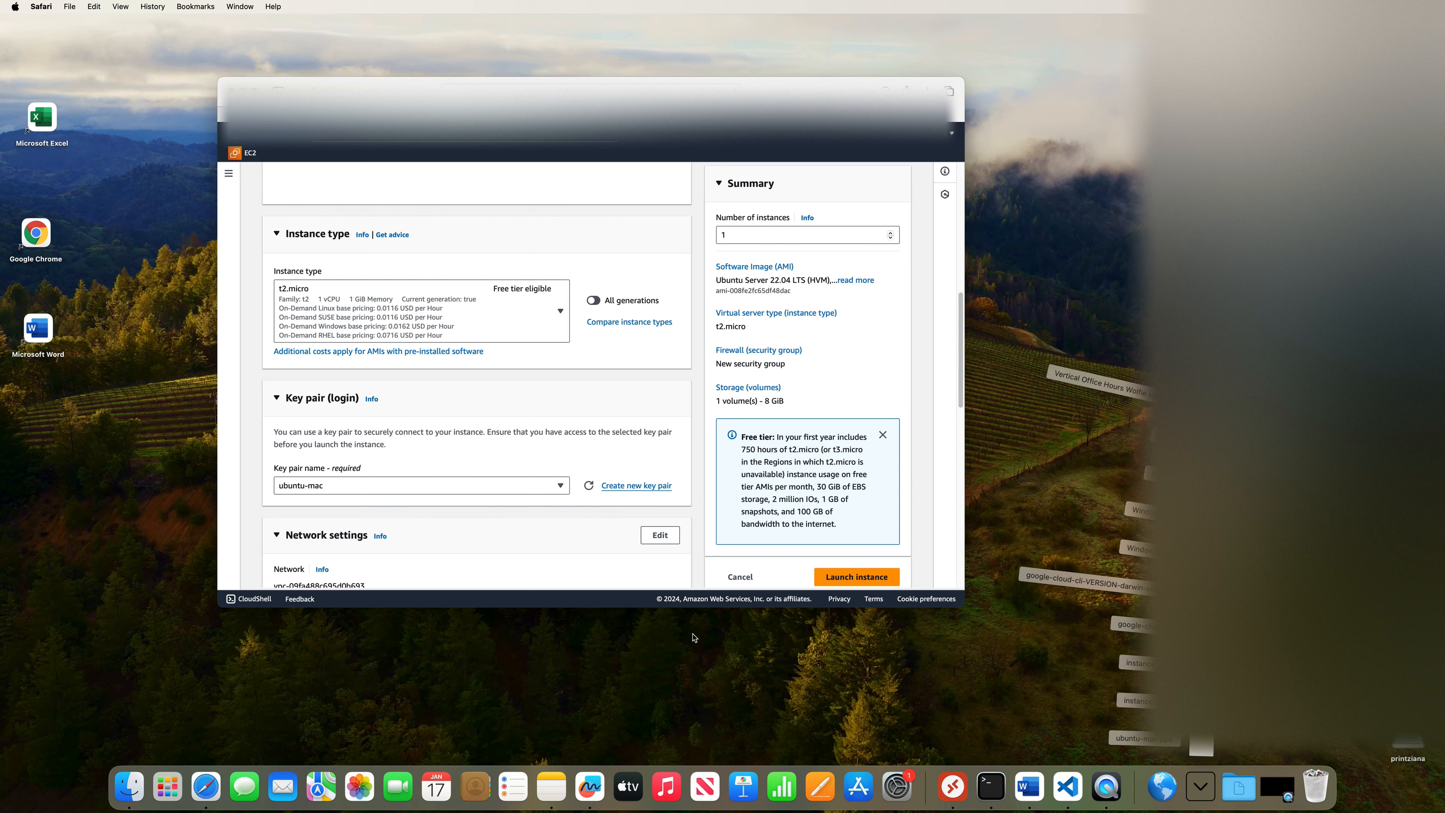
left_click(695, 559)
- Allow SSH traffic from Anywhere (0.0.0.0/0) in the new security group of the network settings
scroll(604, 543, "down", 4)
scroll(602, 543, "down", 2)
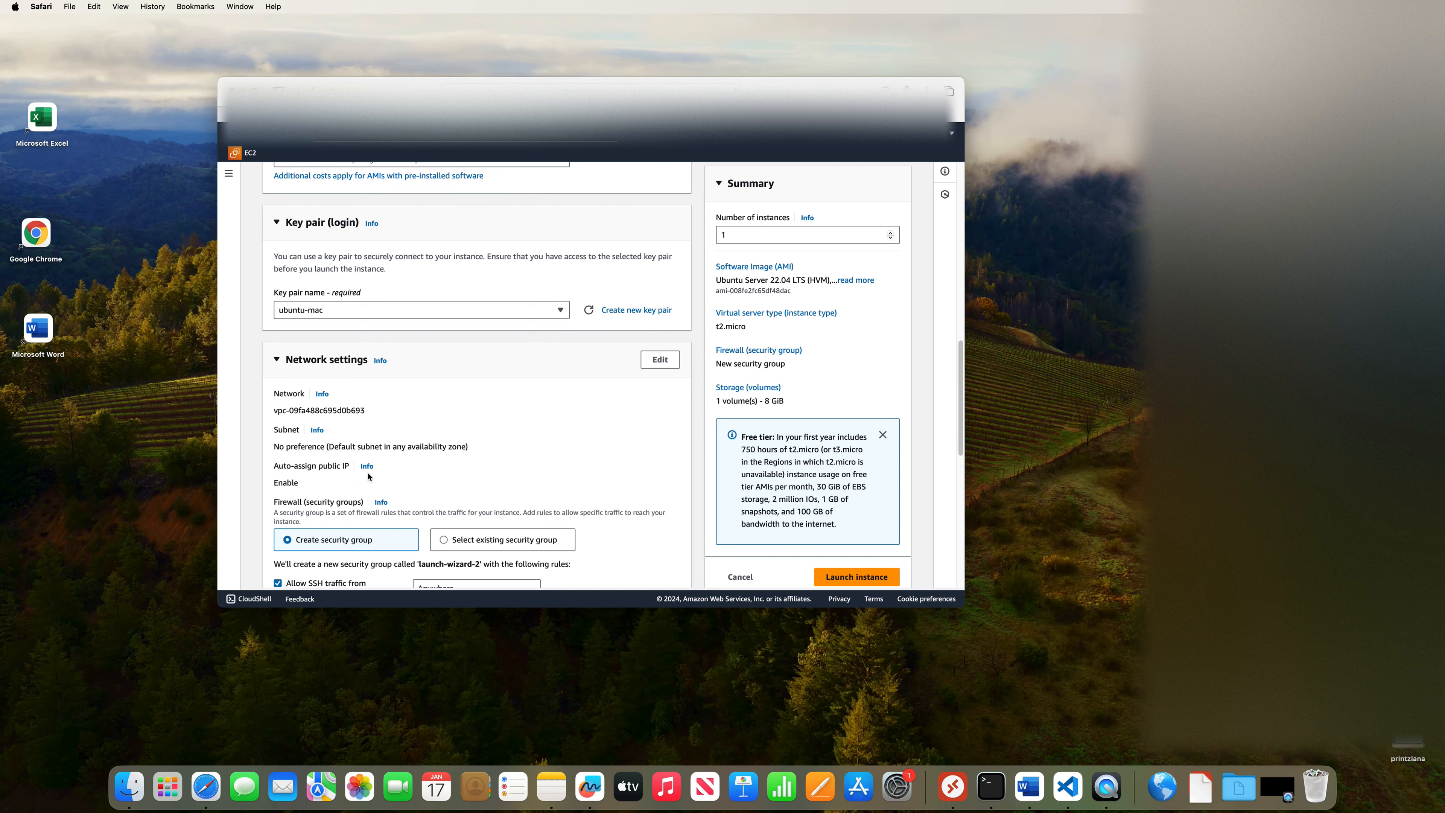
scroll(368, 476, "down", 3)
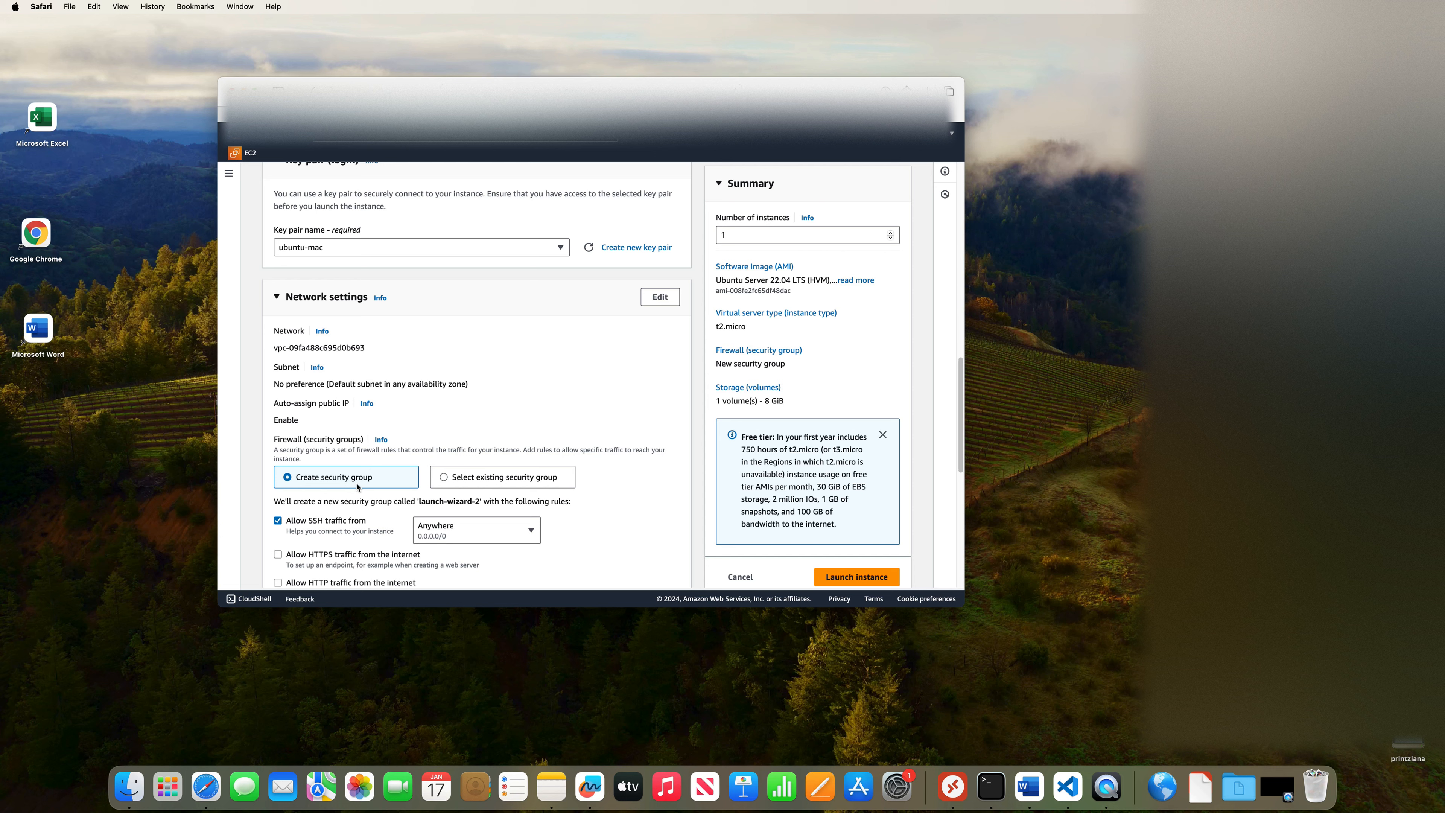
scroll(357, 487, "down", 2)
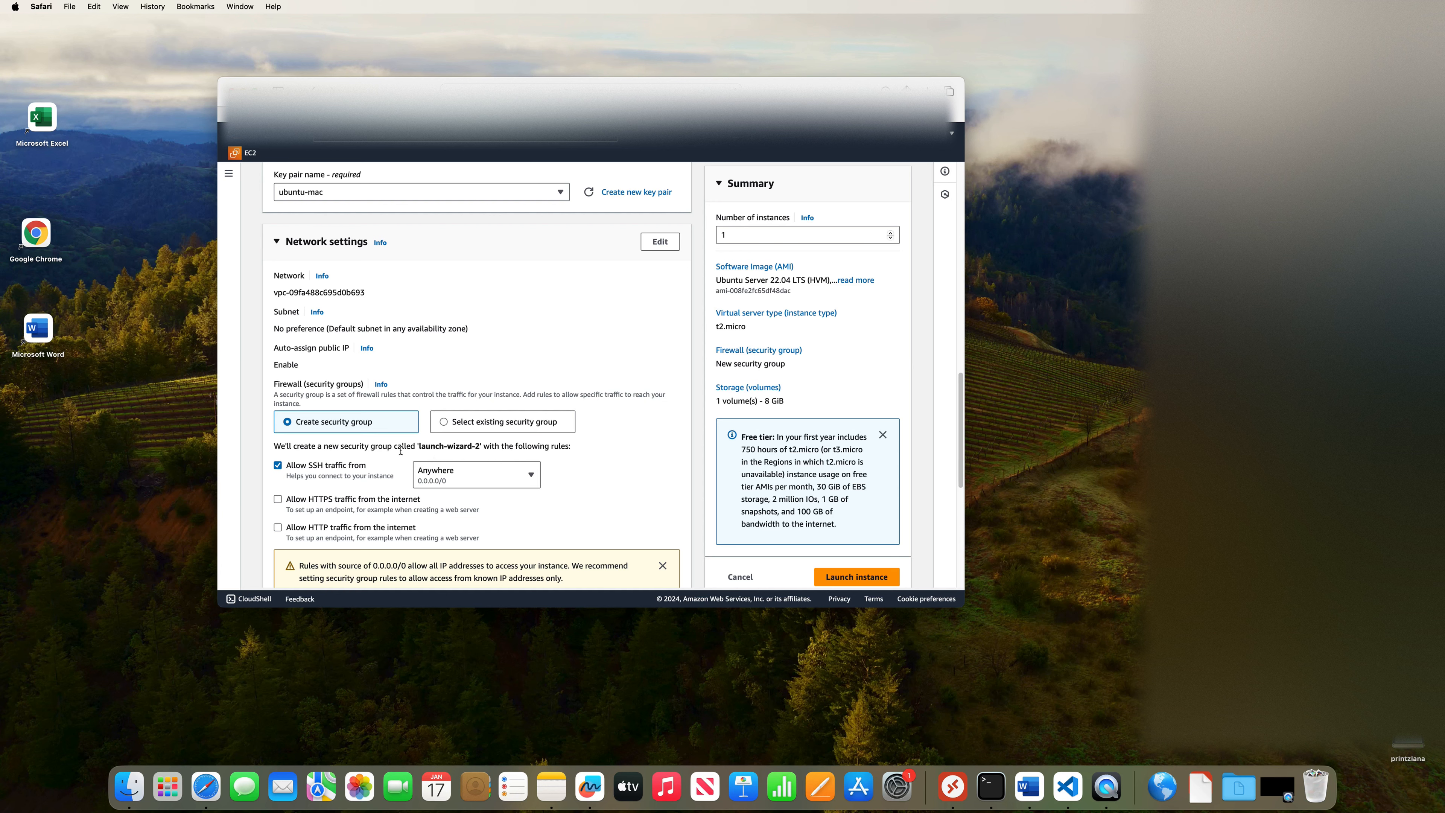
left_click_drag(420, 448, 481, 447)
left_click(290, 468)
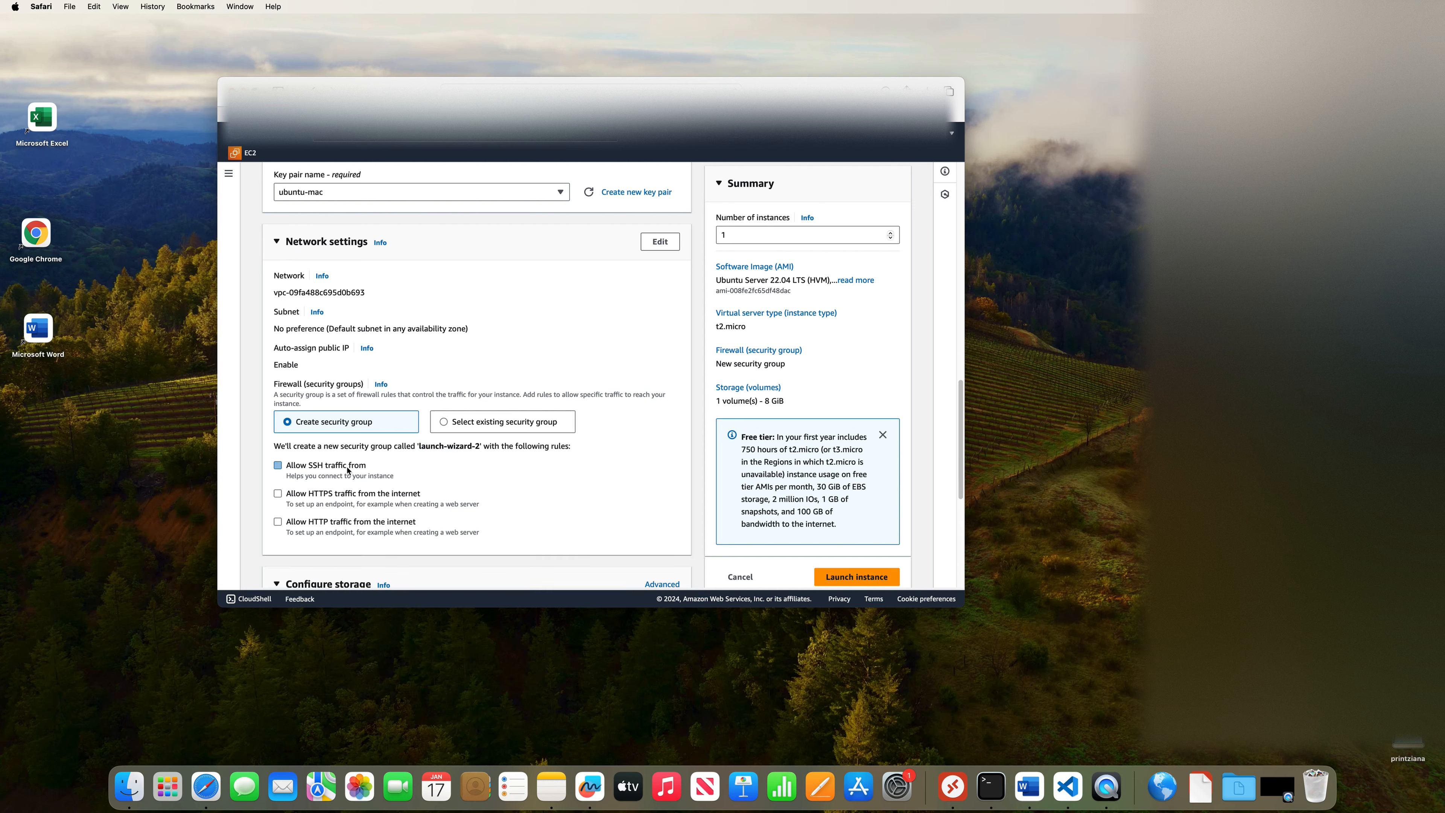
left_click(290, 470)
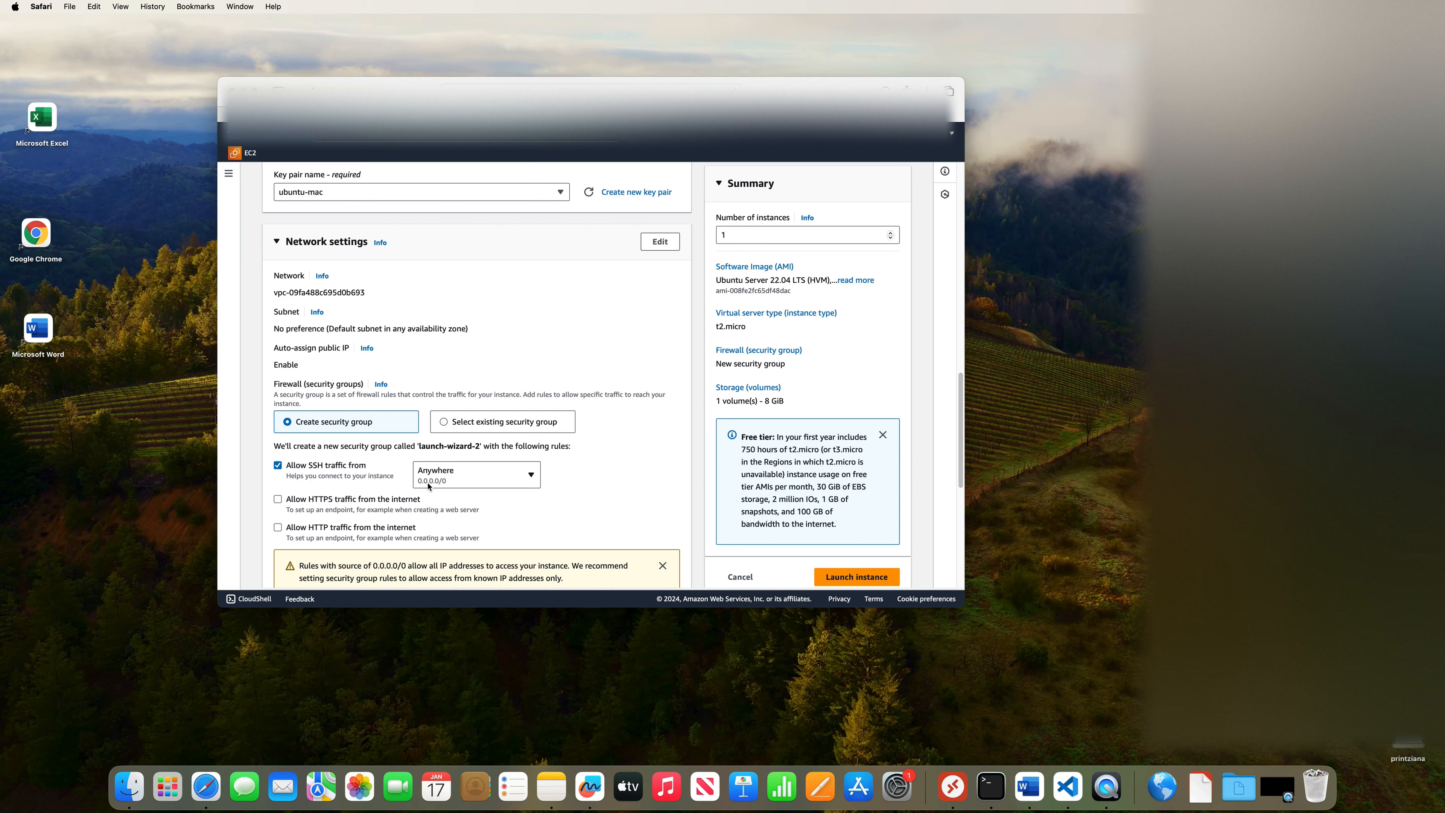
left_click(441, 482)
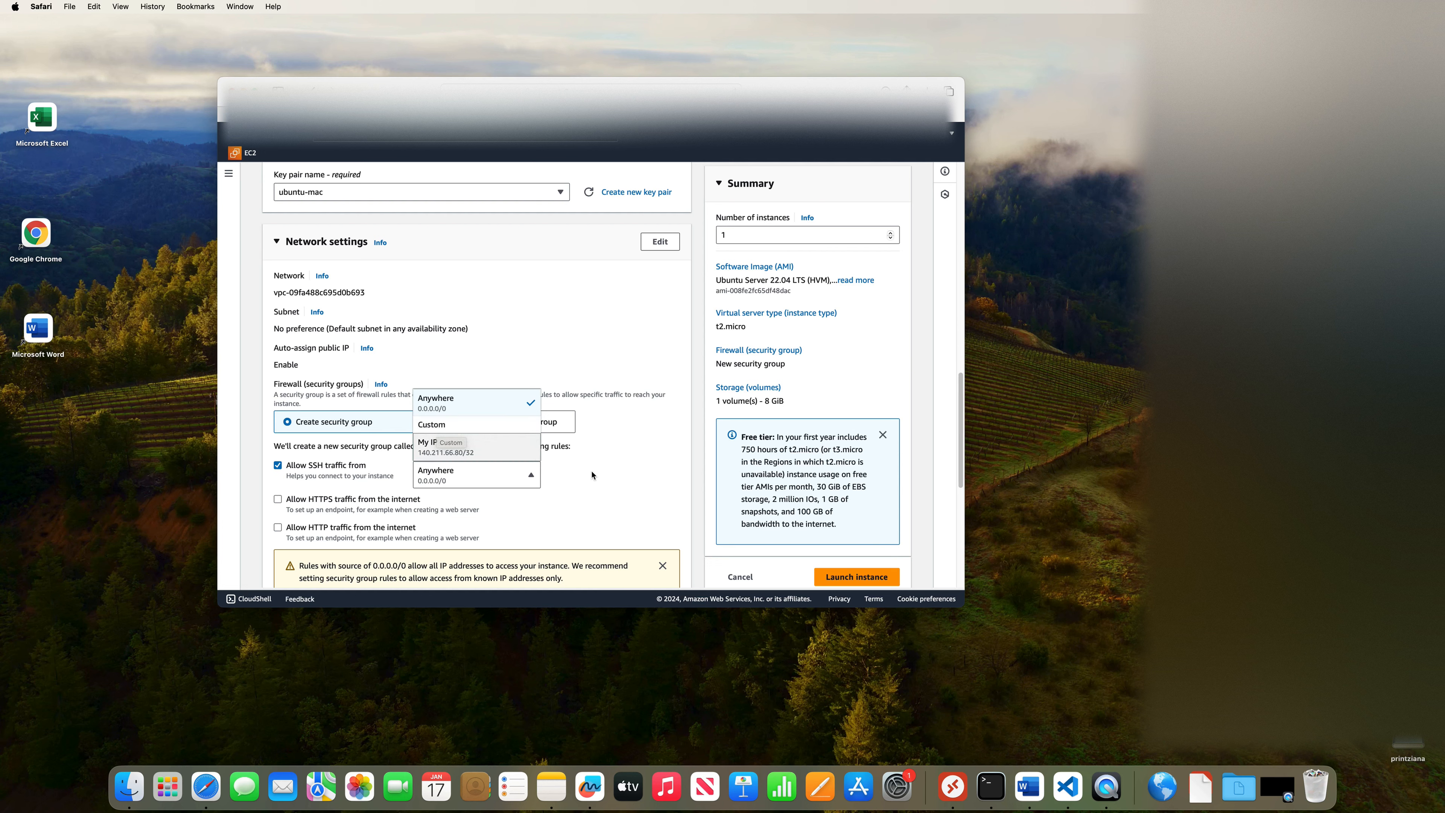
left_click(484, 407)
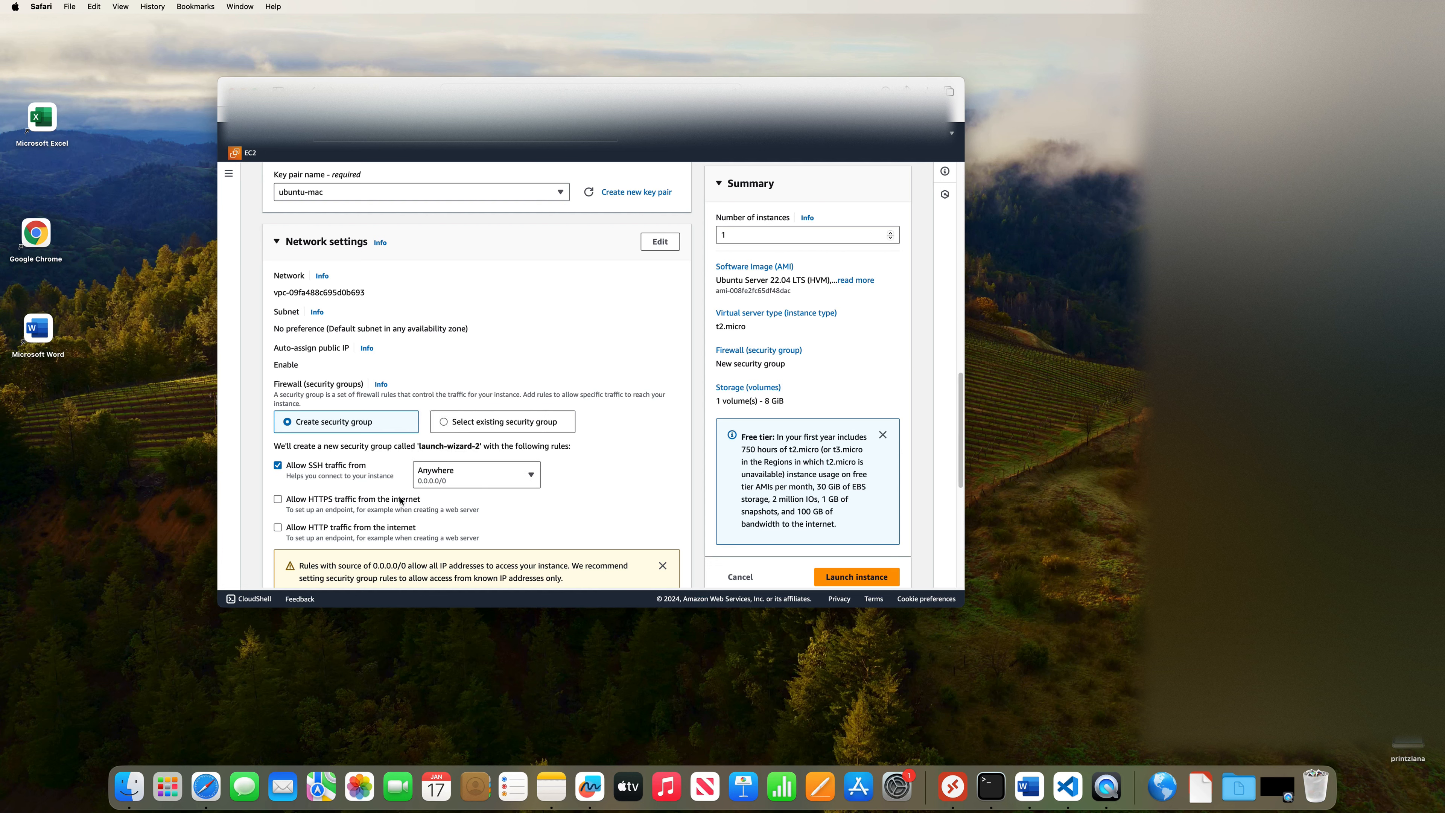
- Allow both HTTPS and HTTP traffic from the internet in the new security group
left_click(278, 499)
left_click(279, 527)
scroll(374, 528, "down", 1)
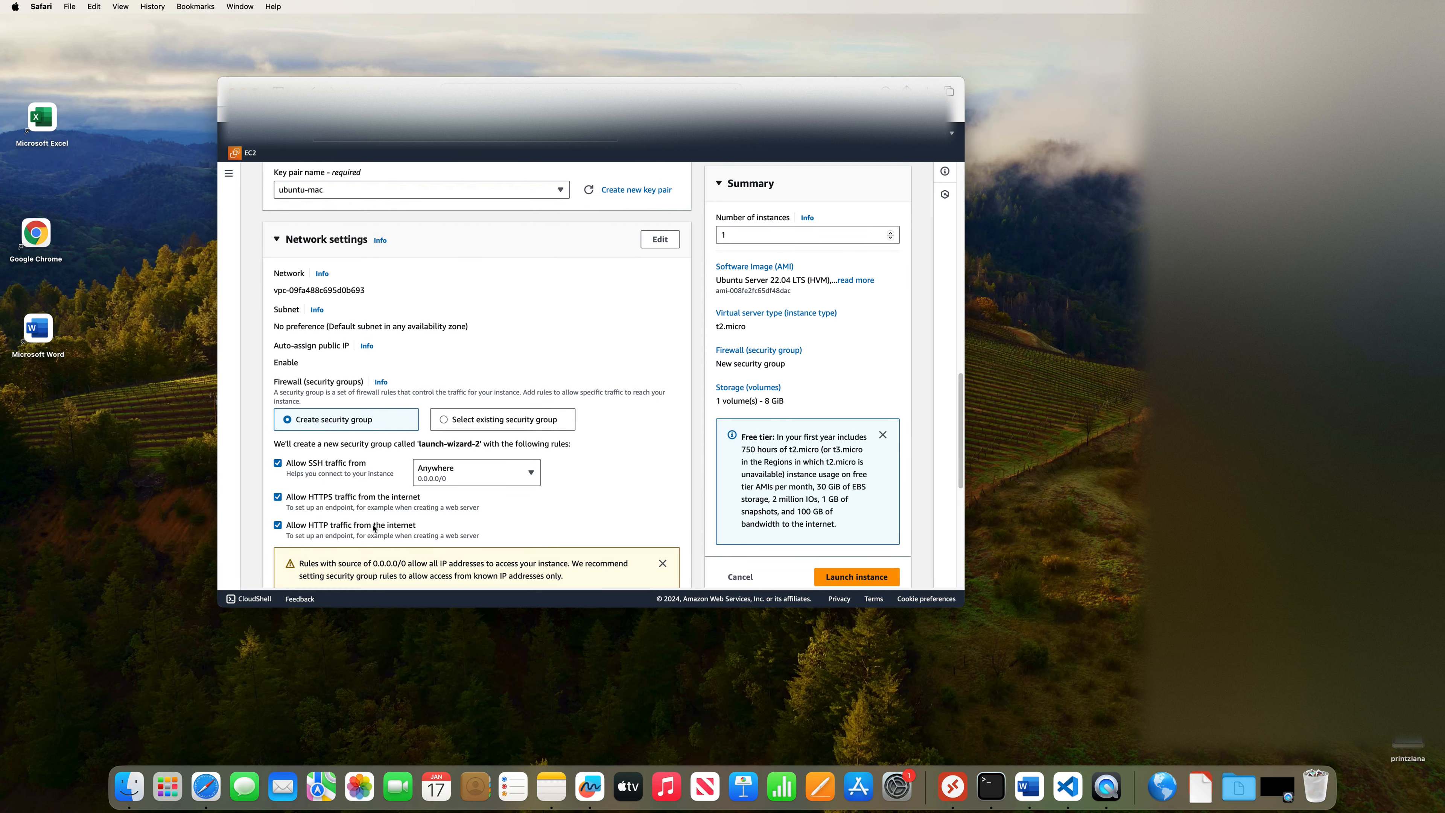
scroll(373, 529, "down", 1)
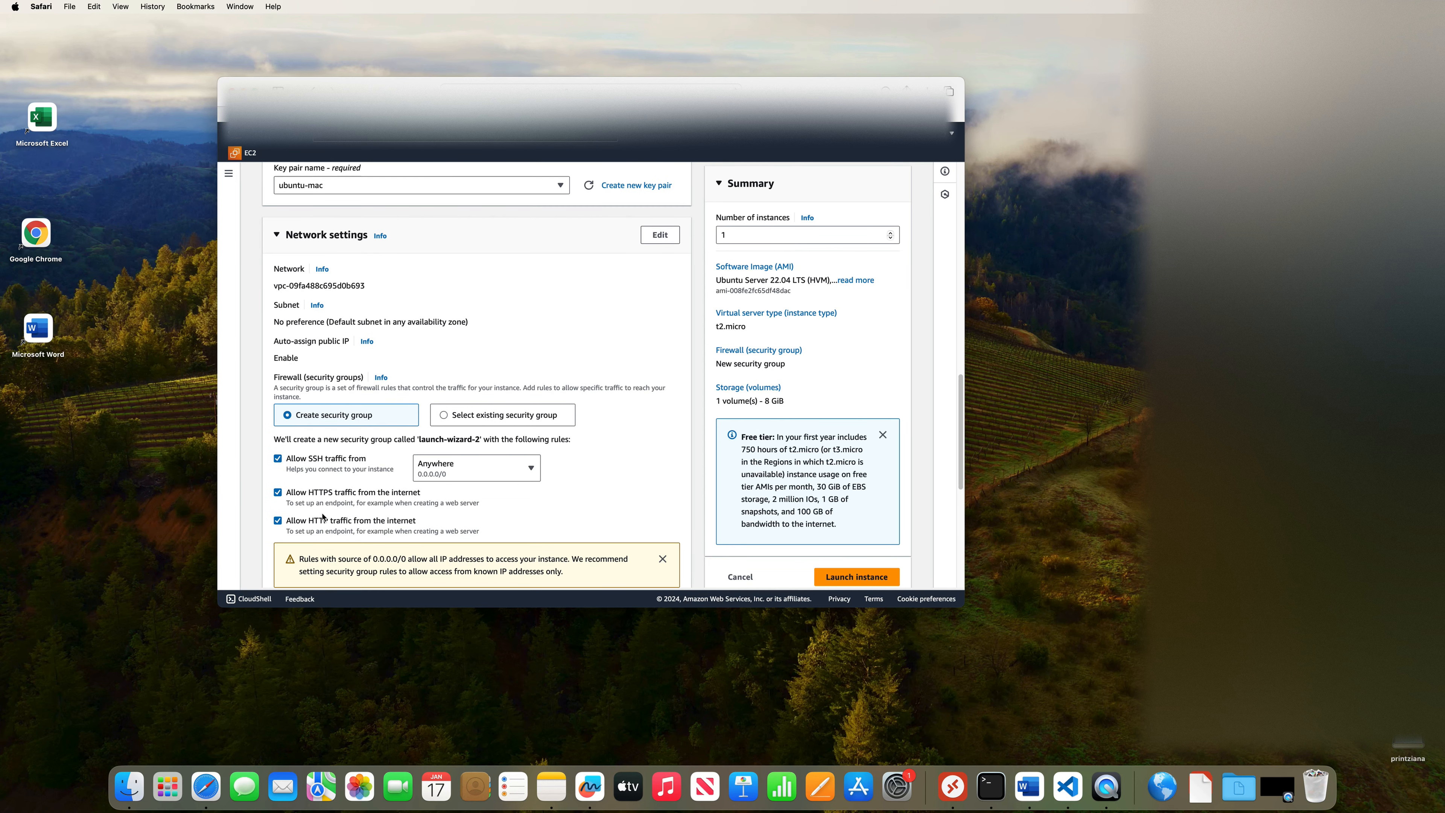
scroll(353, 518, "down", 2)
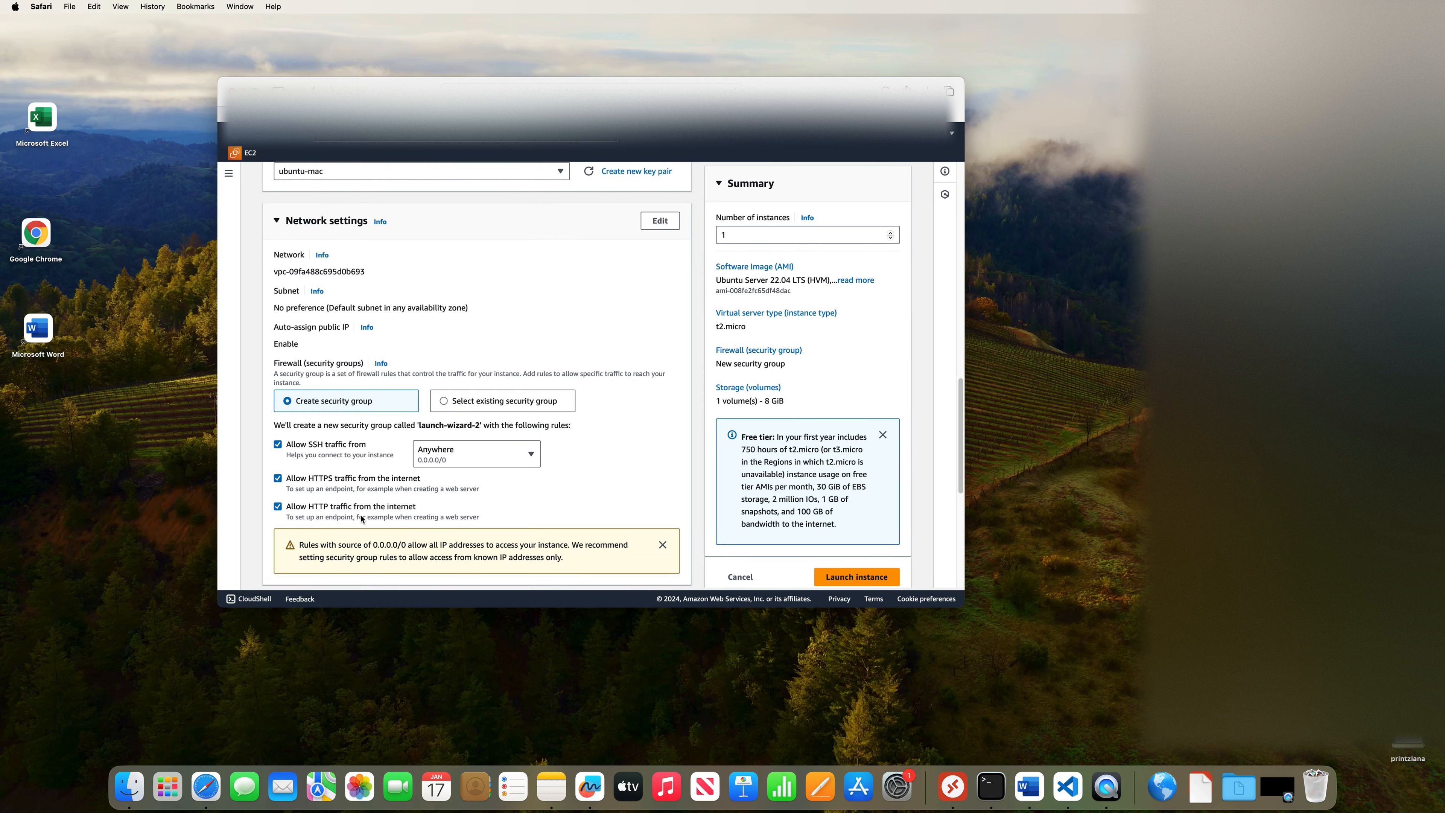
scroll(362, 519, "down", 2)
scroll(360, 519, "down", 2)
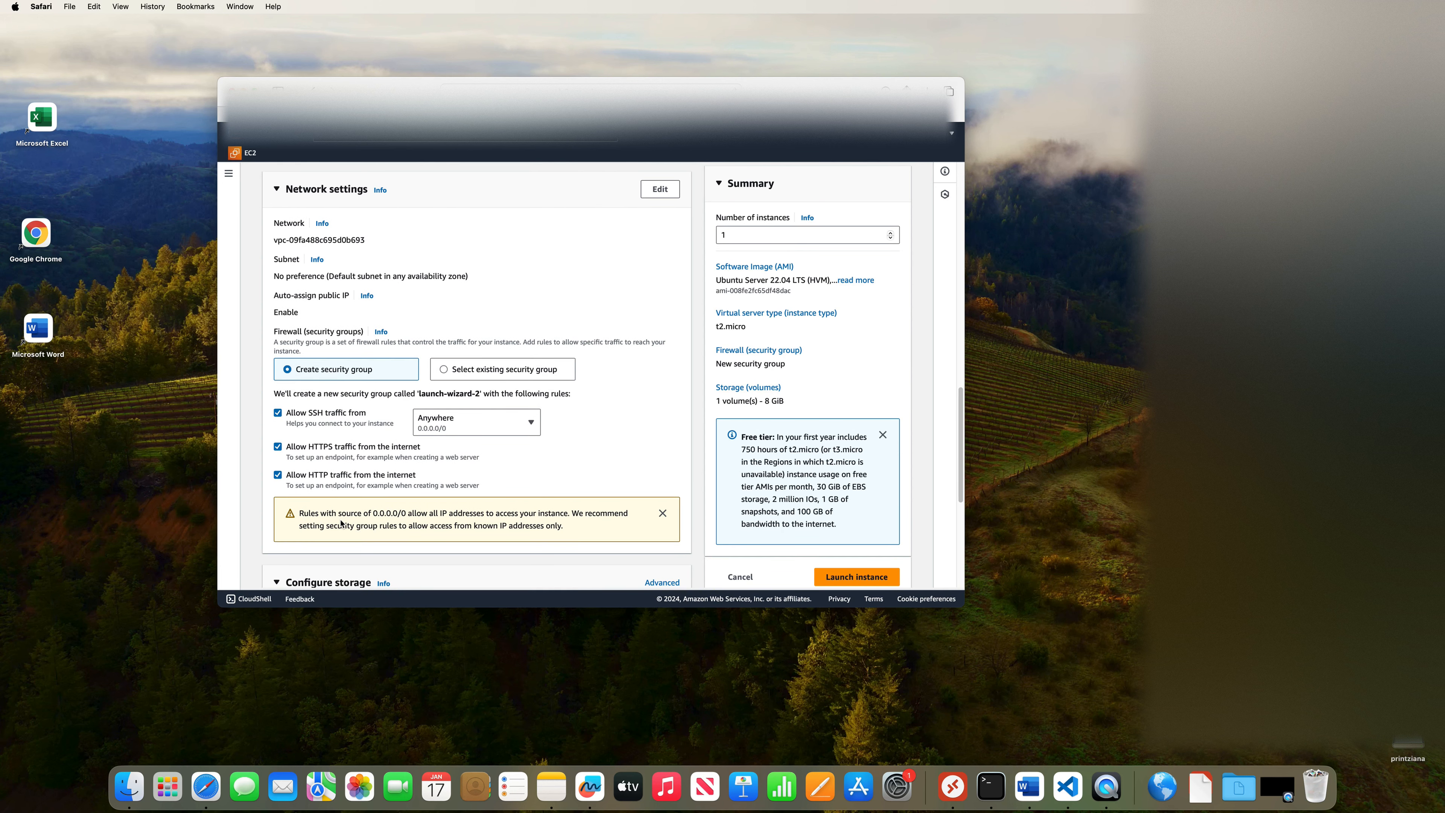